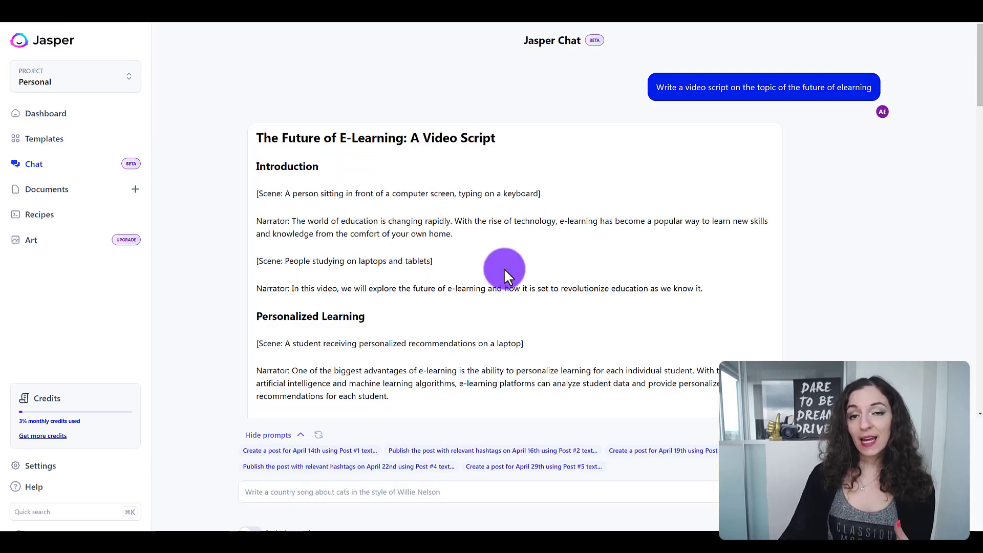
# Leave the e-learning video script chat for Jasper's Templates library
pyautogui.click(51, 145)
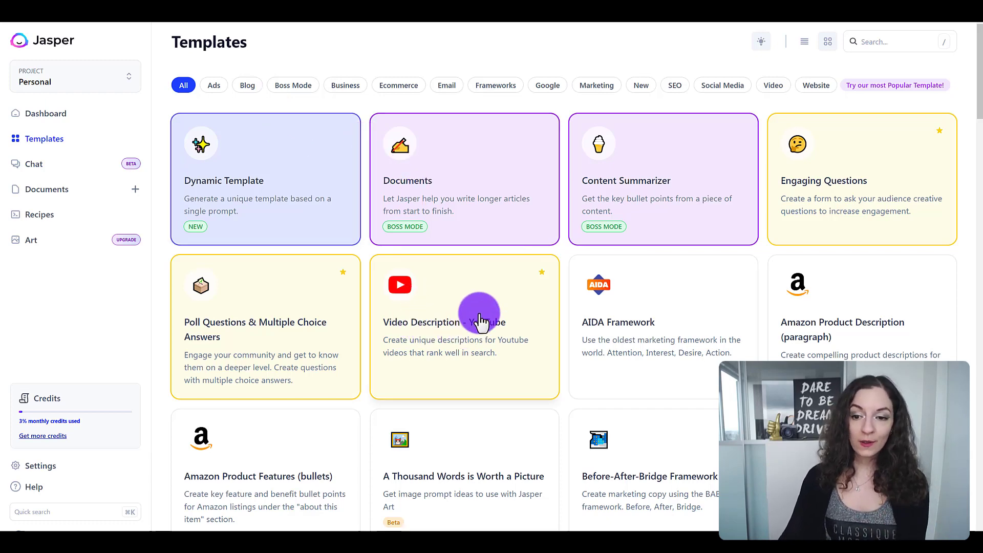
# Open the Feature to Benefit template holding the Advanced Demurrage course outline
pyautogui.scroll(-1, 478, 314)
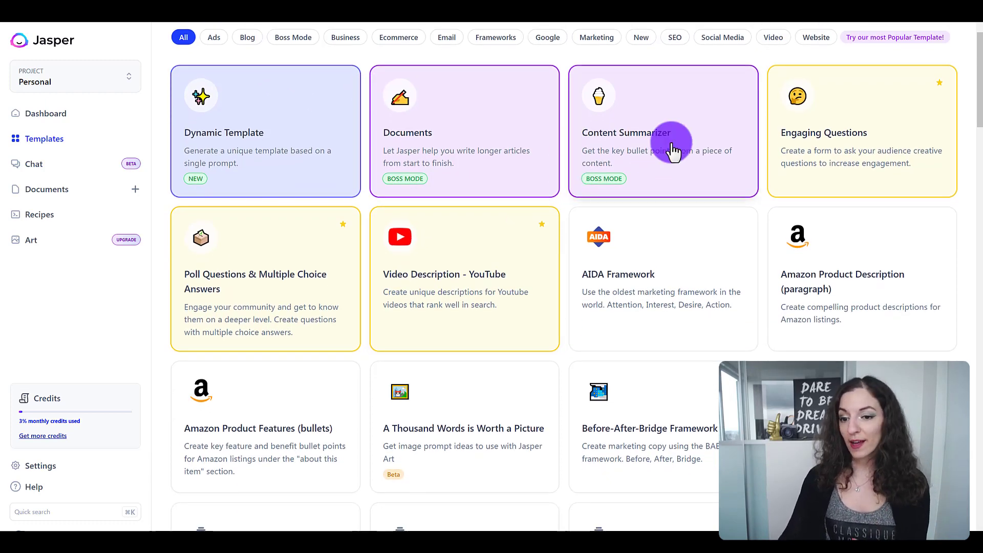
pyautogui.scroll(-1, 671, 189)
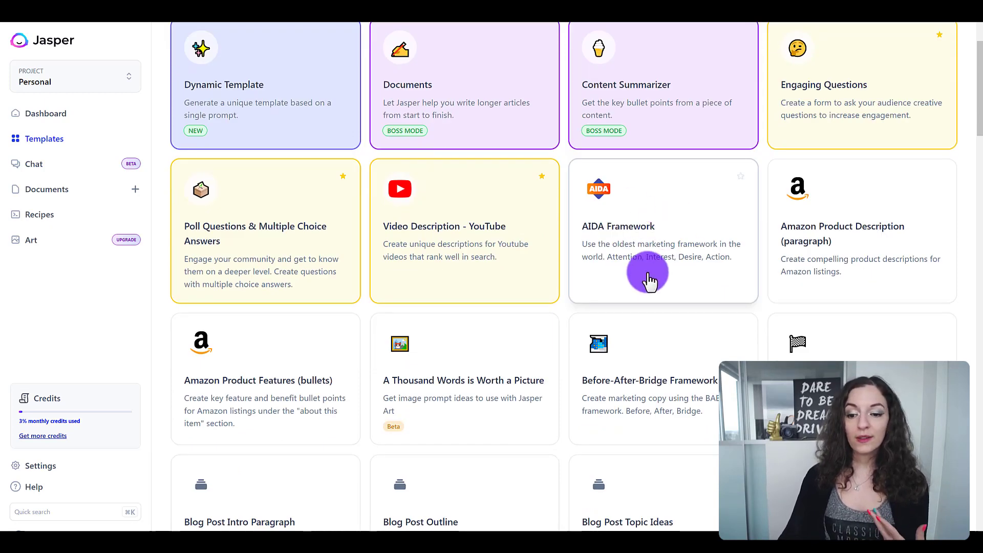
pyautogui.scroll(-2, 659, 225)
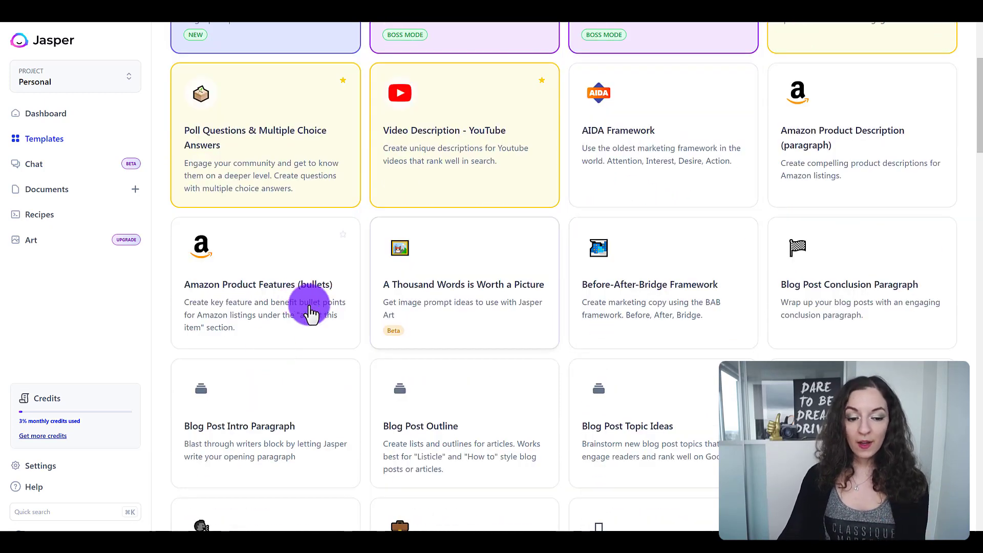
pyautogui.scroll(-2, 536, 409)
pyautogui.scroll(-12, 538, 409)
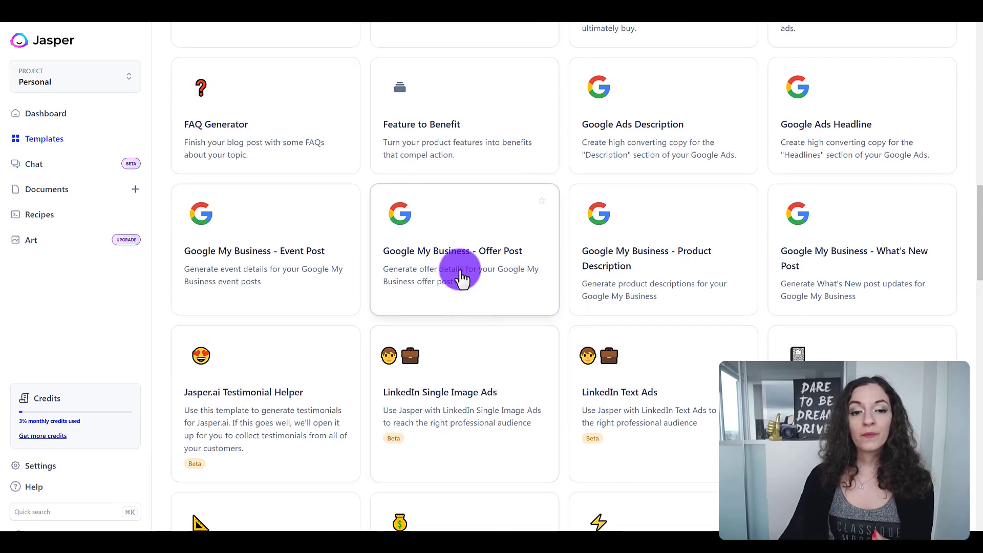
pyautogui.click(419, 146)
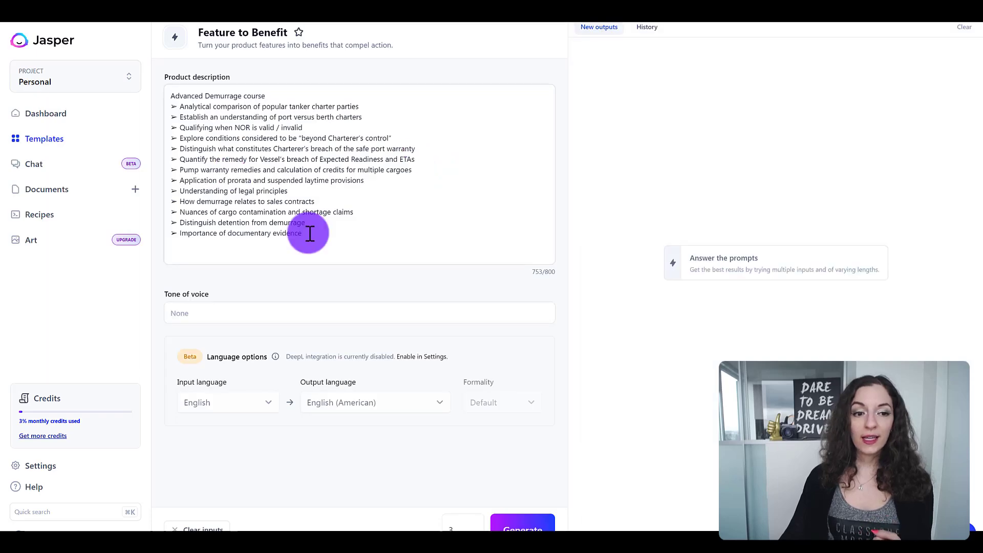
# Check the Advanced Demurrage product description and Tone of voice field, then return to Templates
pyautogui.moveTo(325, 246); pyautogui.dragTo(160, 83)
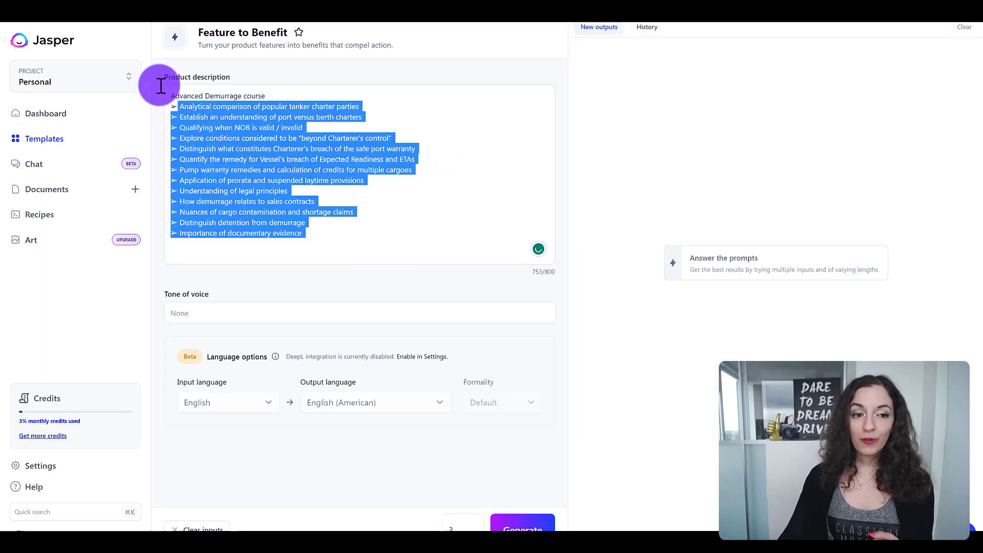
pyautogui.click(309, 225)
pyautogui.click(295, 308)
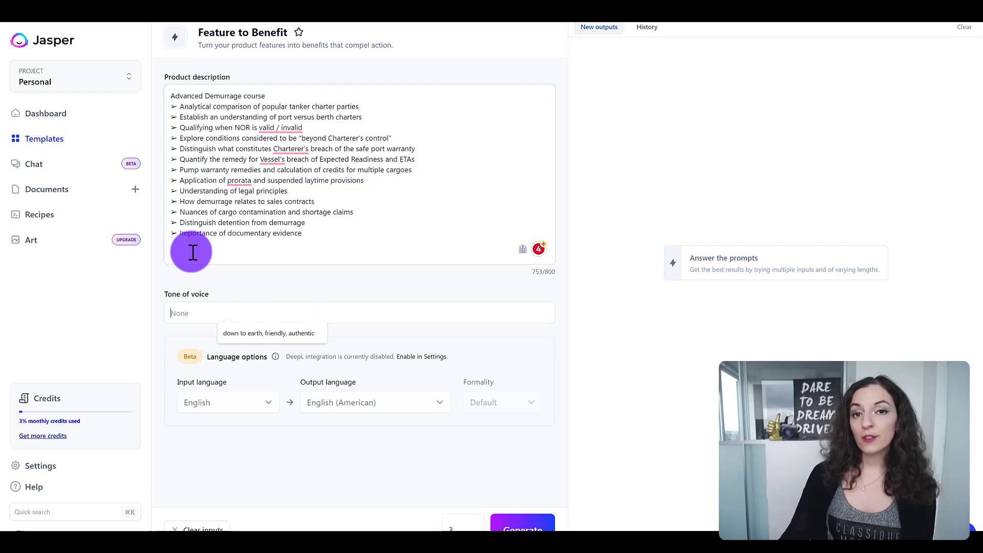
pyautogui.click(69, 145)
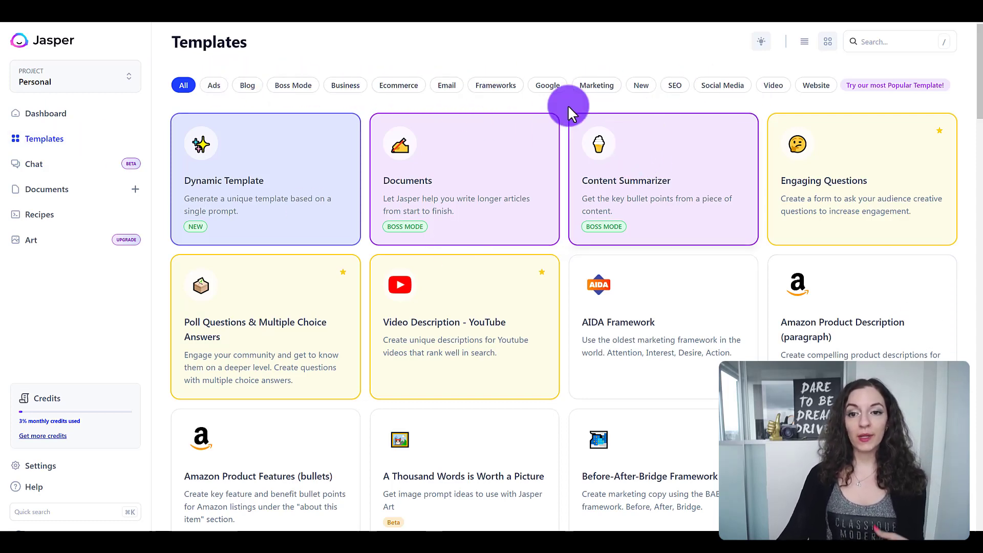
# Filter the library to Email templates, then return to the chat with the promo posts
pyautogui.click(447, 85)
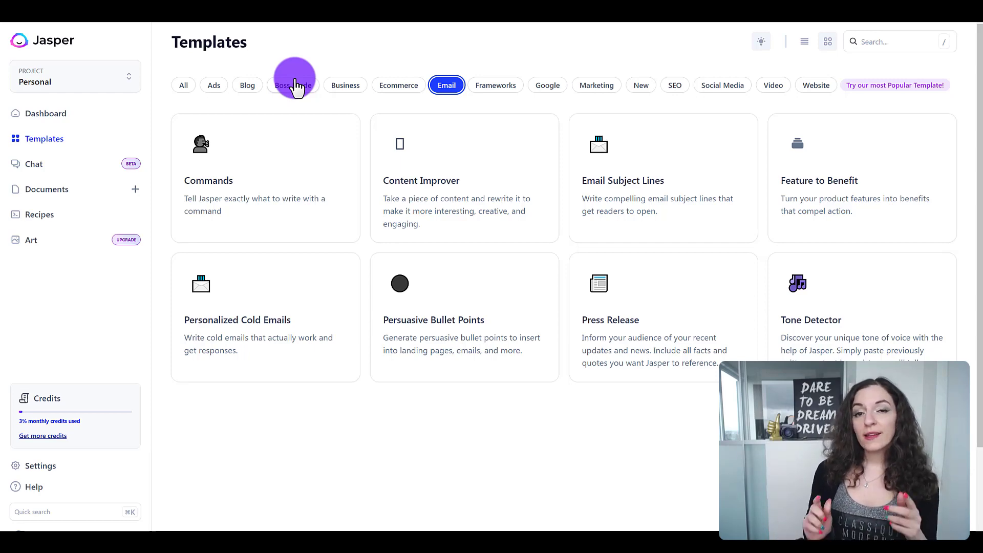
pyautogui.click(68, 164)
# Scroll to the top of the chat and highlight the original video-script prompt
pyautogui.scroll(-1, 640, 277)
pyautogui.scroll(1, 852, 345)
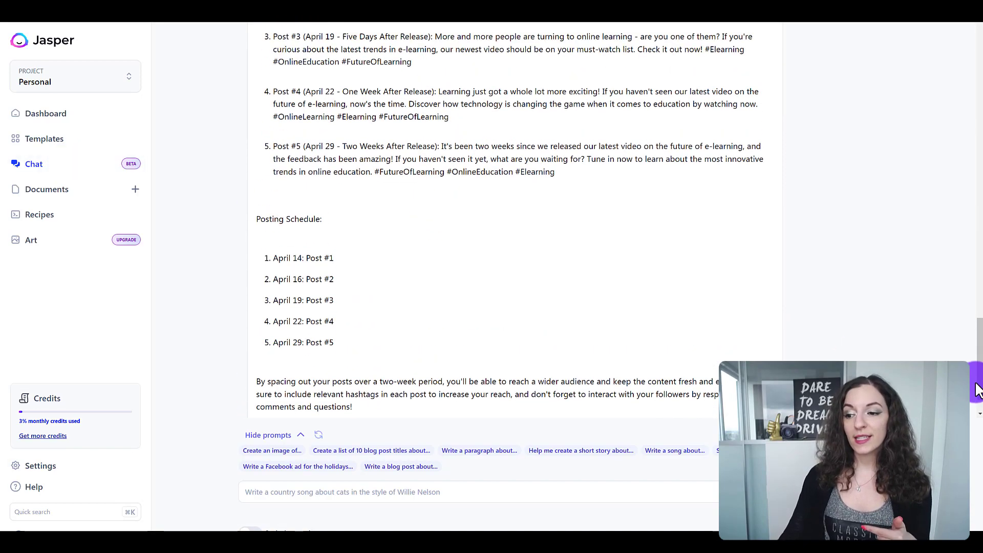
pyautogui.scroll(3, 972, 94)
pyautogui.scroll(15, 972, 94)
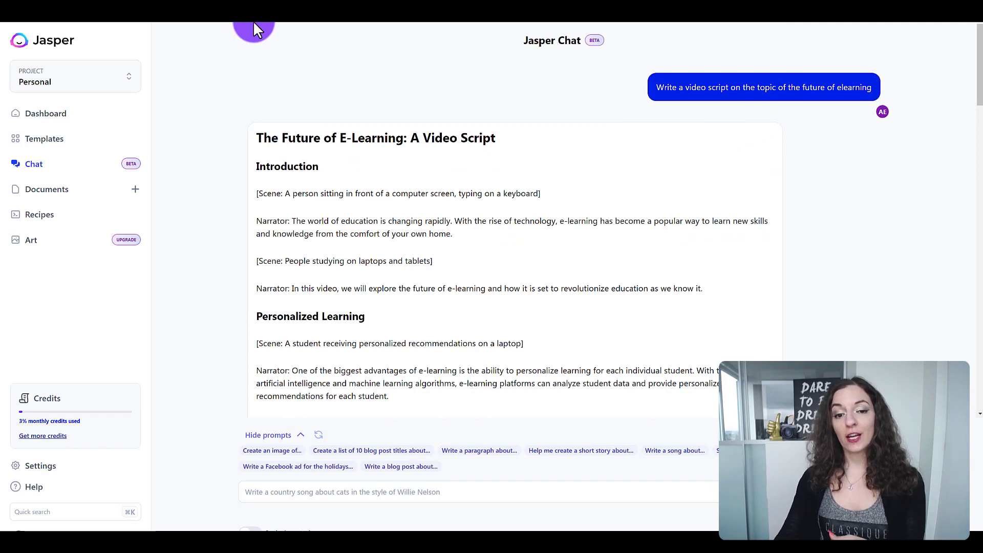
pyautogui.moveTo(682, 93)
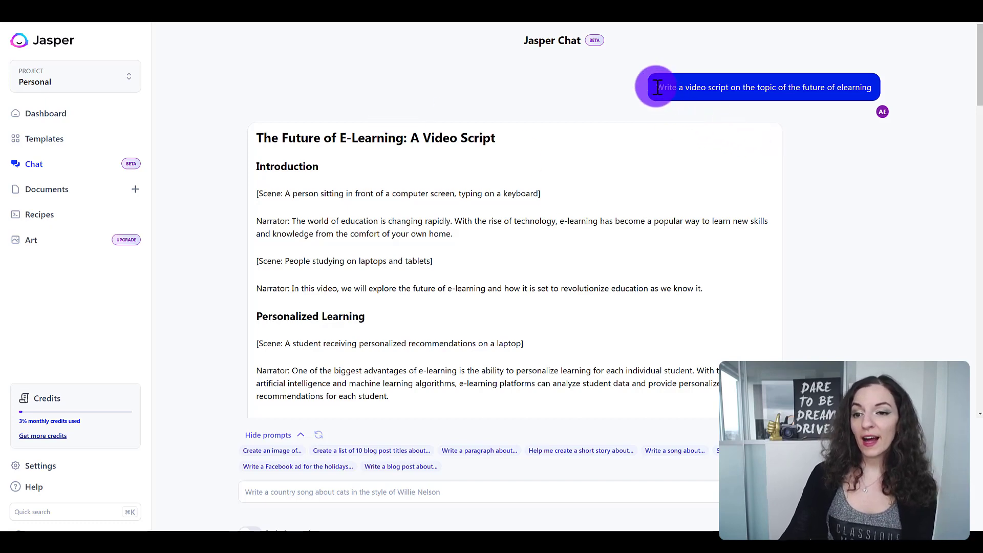
pyautogui.moveTo(657, 85); pyautogui.dragTo(872, 87)
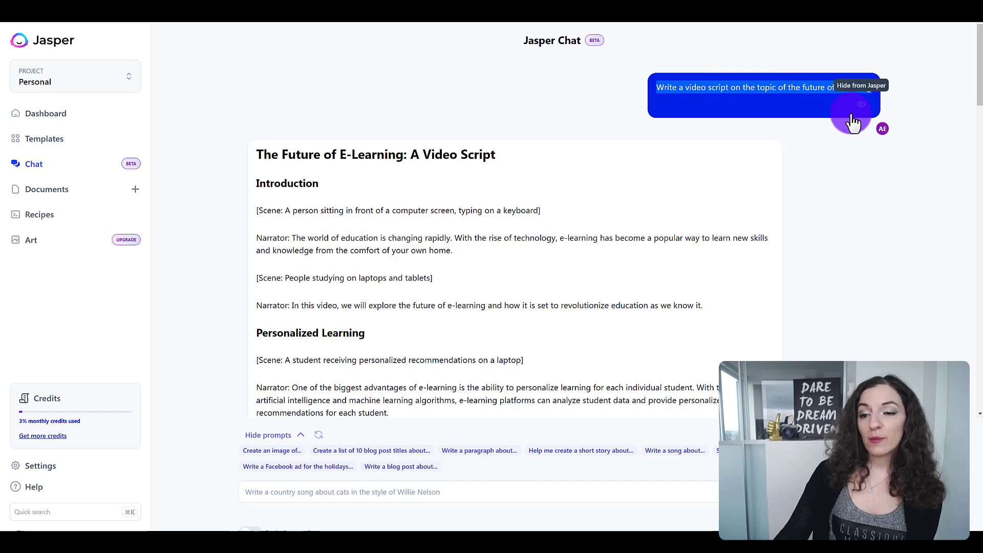
pyautogui.click(824, 183)
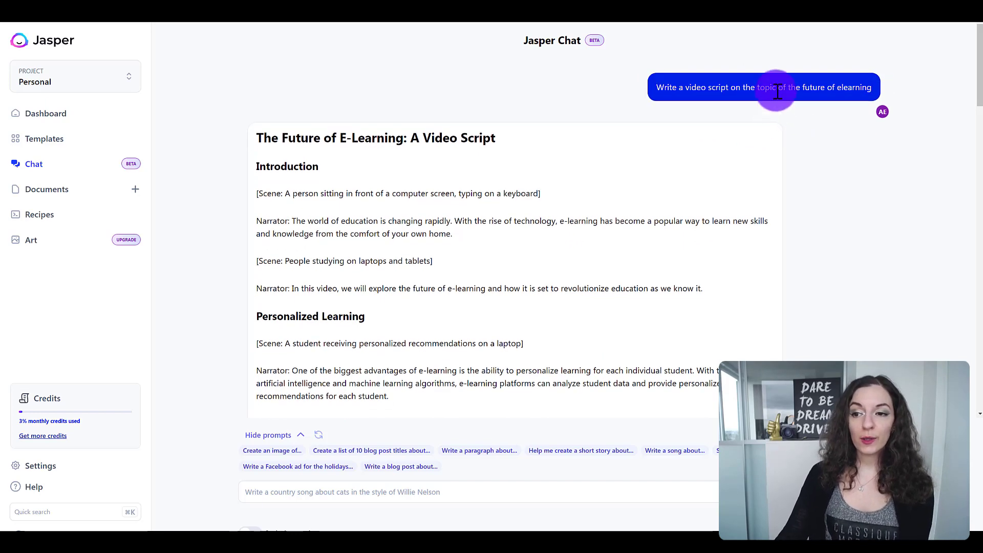
pyautogui.moveTo(778, 92)
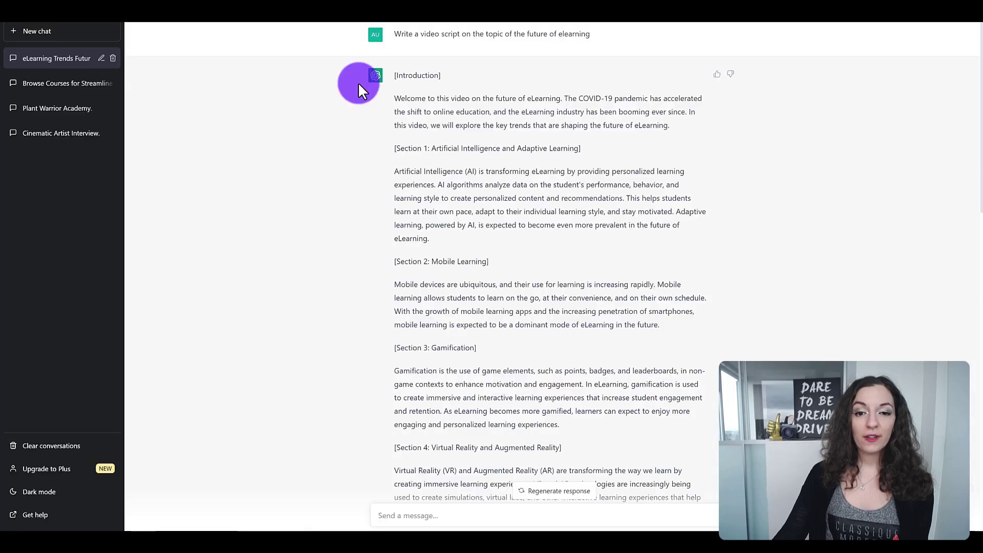
pyautogui.moveTo(409, 30); pyautogui.dragTo(566, 158)
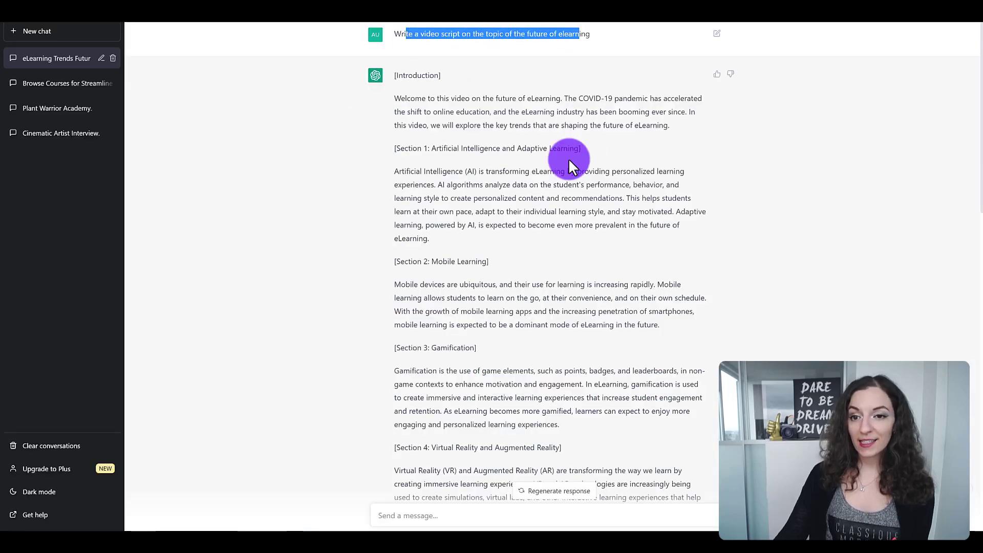
pyautogui.click(556, 184)
pyautogui.scroll(-2, 554, 194)
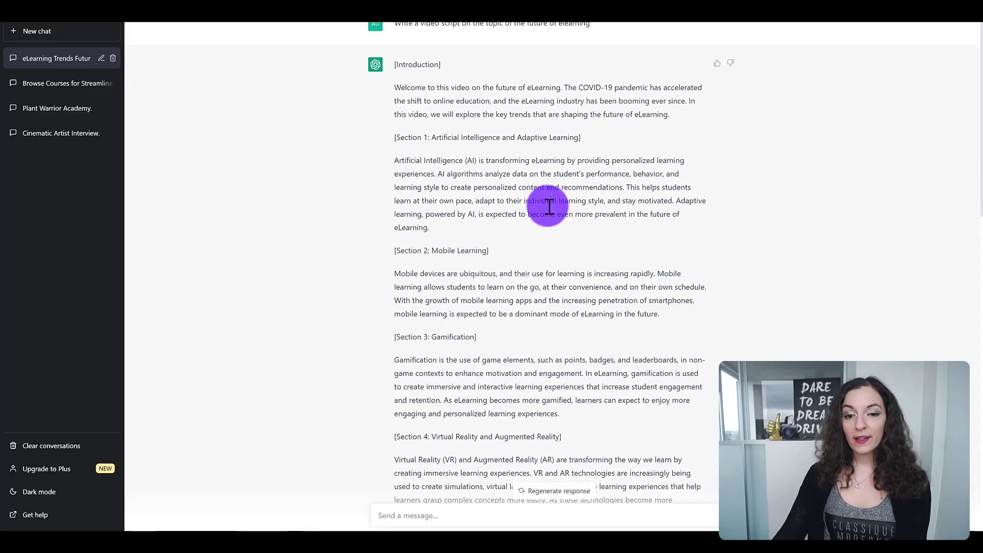
pyautogui.scroll(-5, 549, 207)
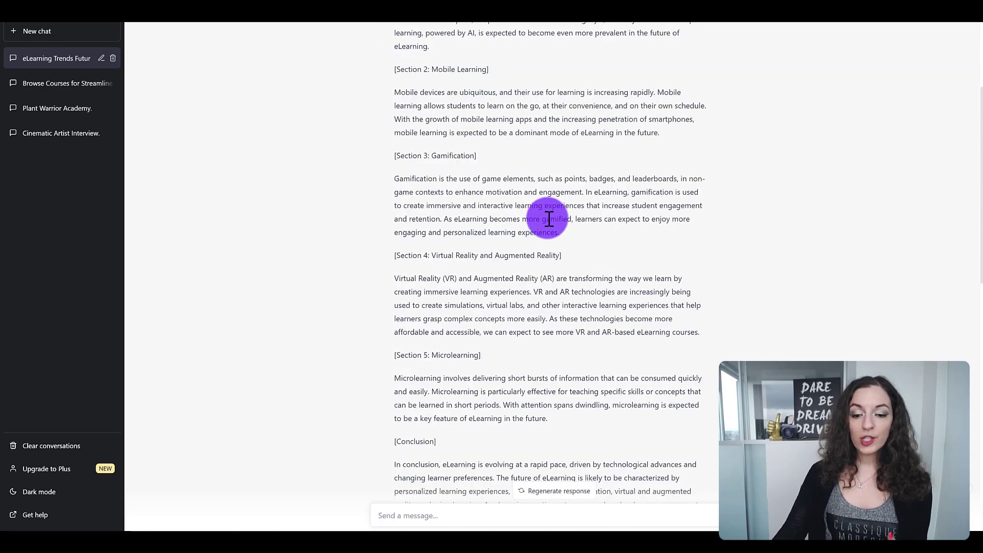
pyautogui.scroll(2, 547, 222)
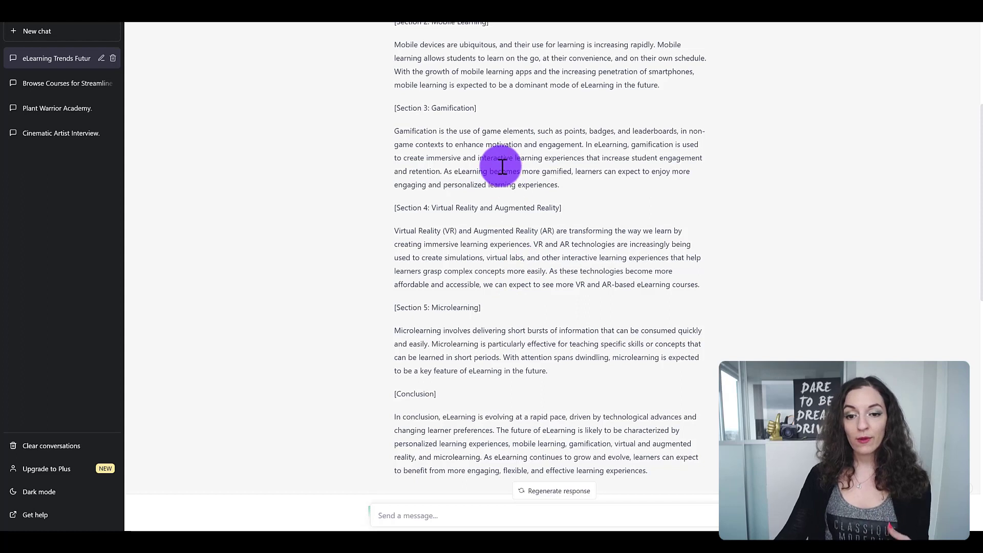
pyautogui.moveTo(421, 108); pyautogui.dragTo(441, 108)
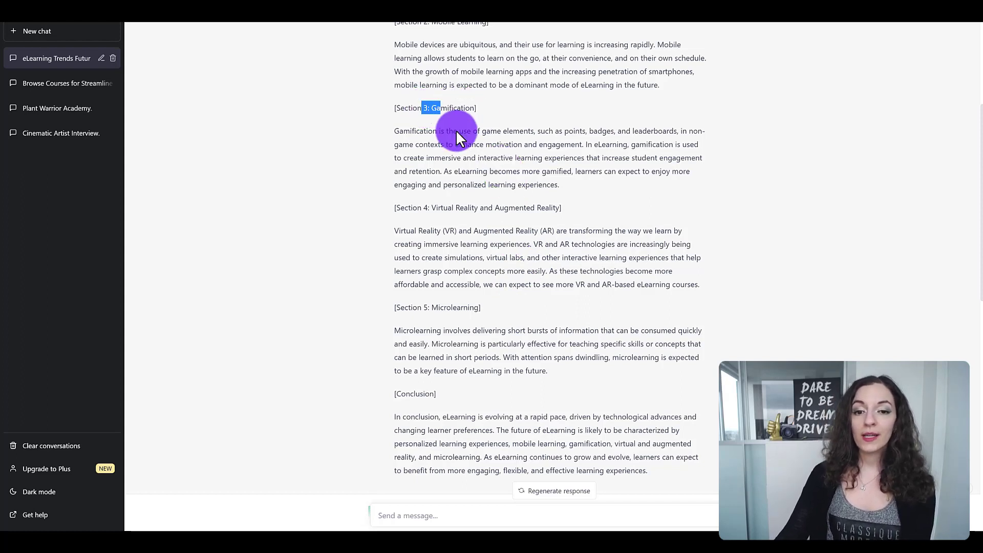
pyautogui.moveTo(423, 207); pyautogui.dragTo(499, 208)
pyautogui.moveTo(430, 307); pyautogui.dragTo(467, 307)
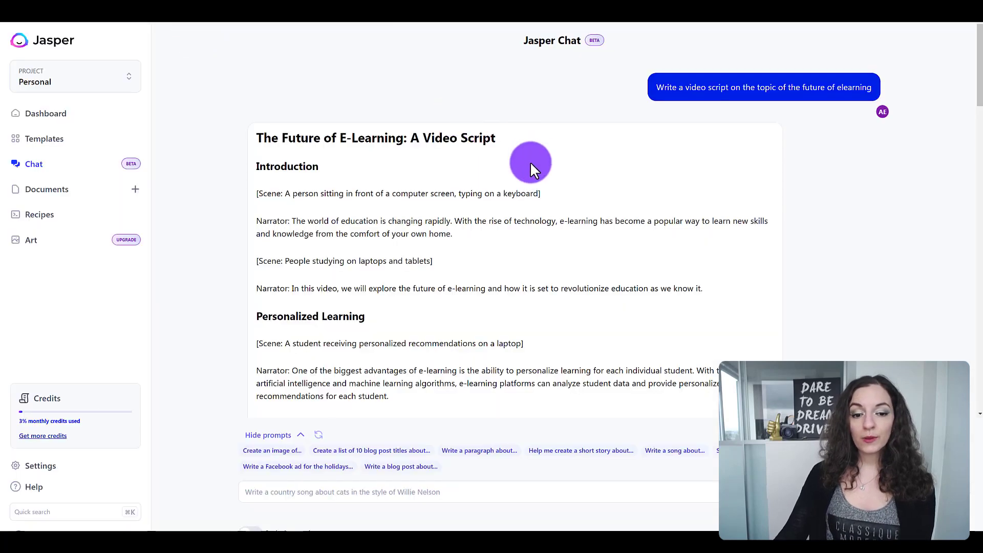
pyautogui.scroll(-2, 530, 162)
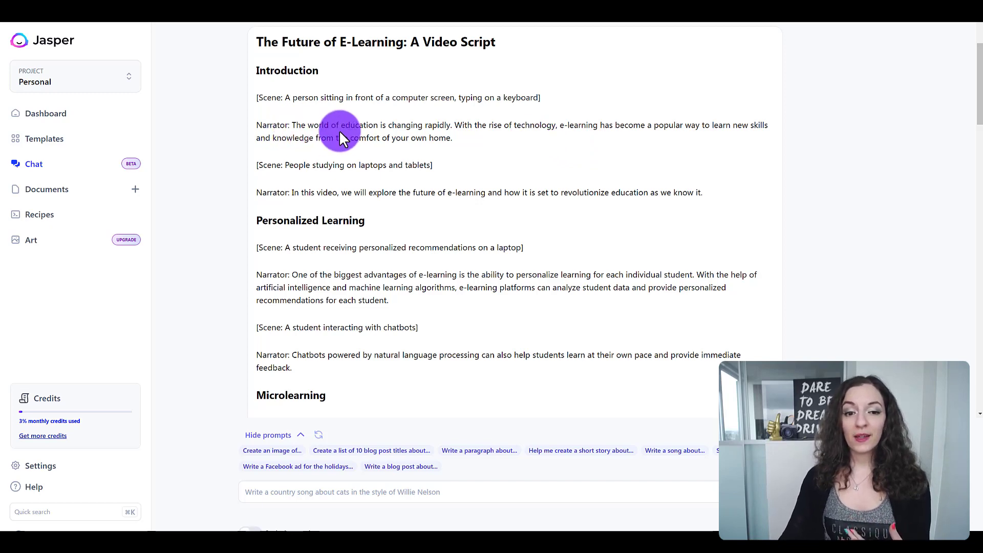
pyautogui.moveTo(296, 126); pyautogui.dragTo(456, 139)
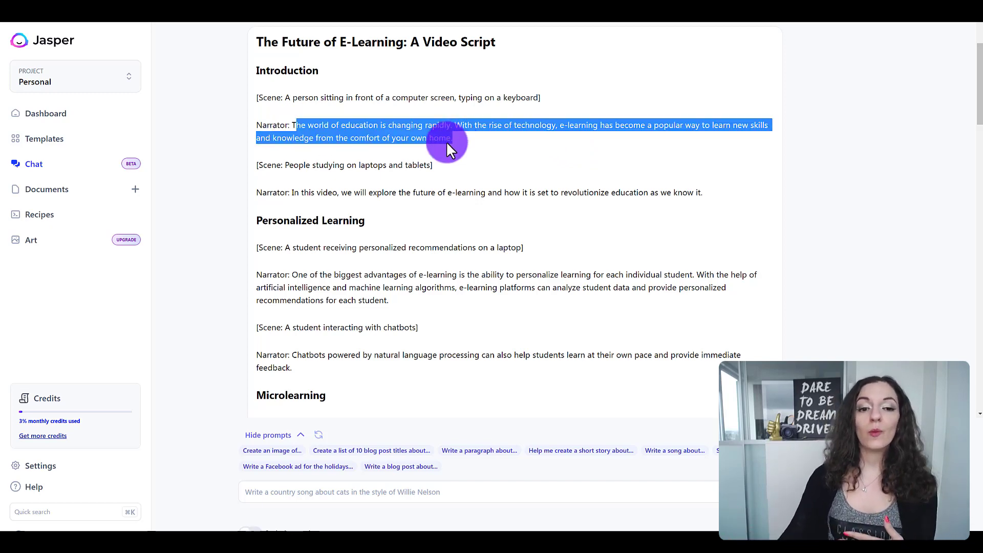
pyautogui.click(399, 169)
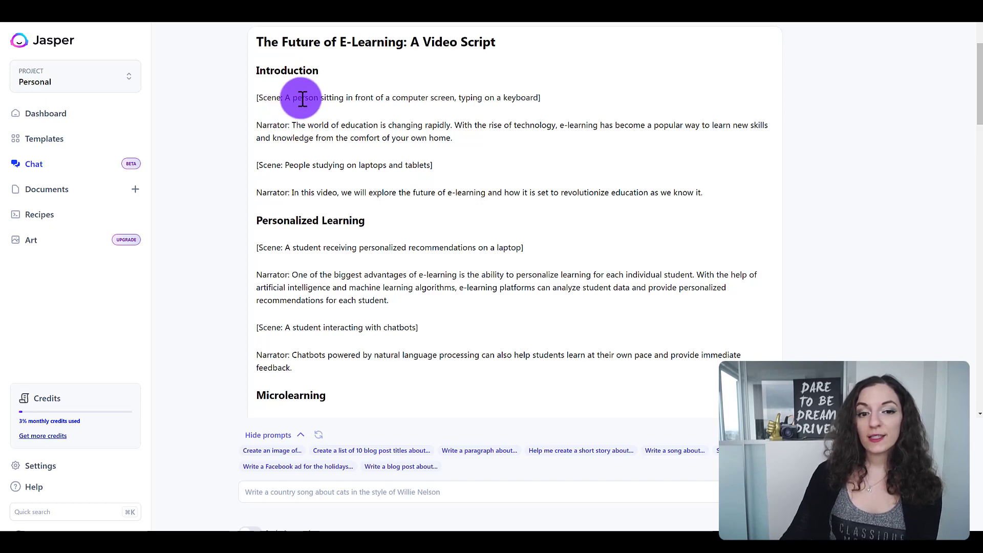
pyautogui.moveTo(294, 125); pyautogui.dragTo(461, 134)
pyautogui.tripleClick(463, 134)
pyautogui.click(466, 134)
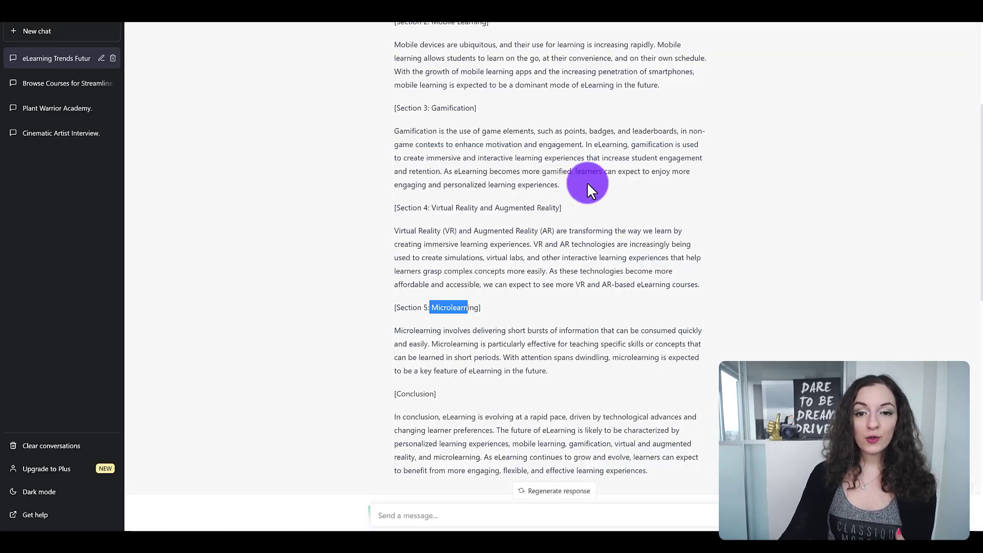
pyautogui.scroll(5, 587, 182)
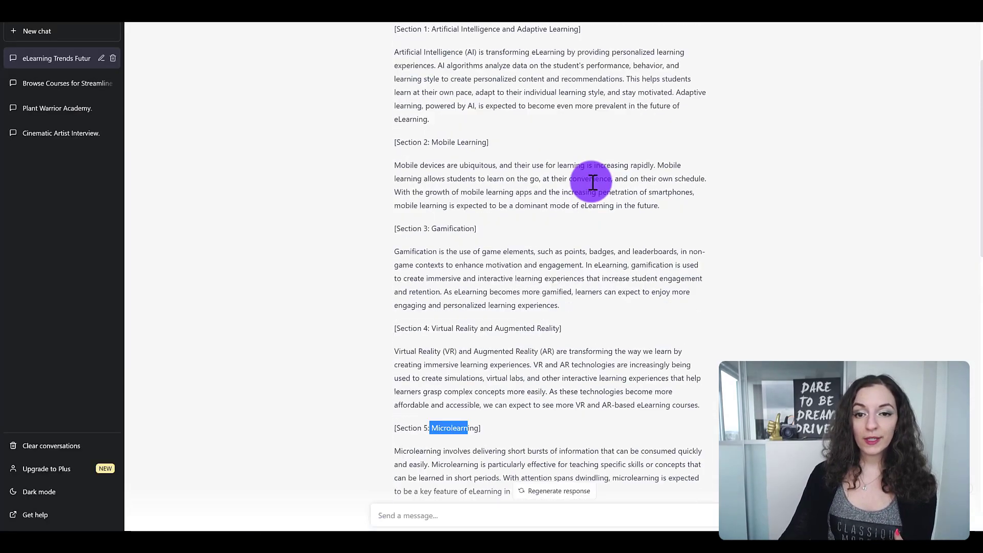
pyautogui.moveTo(399, 98); pyautogui.dragTo(625, 117)
pyautogui.click(566, 127)
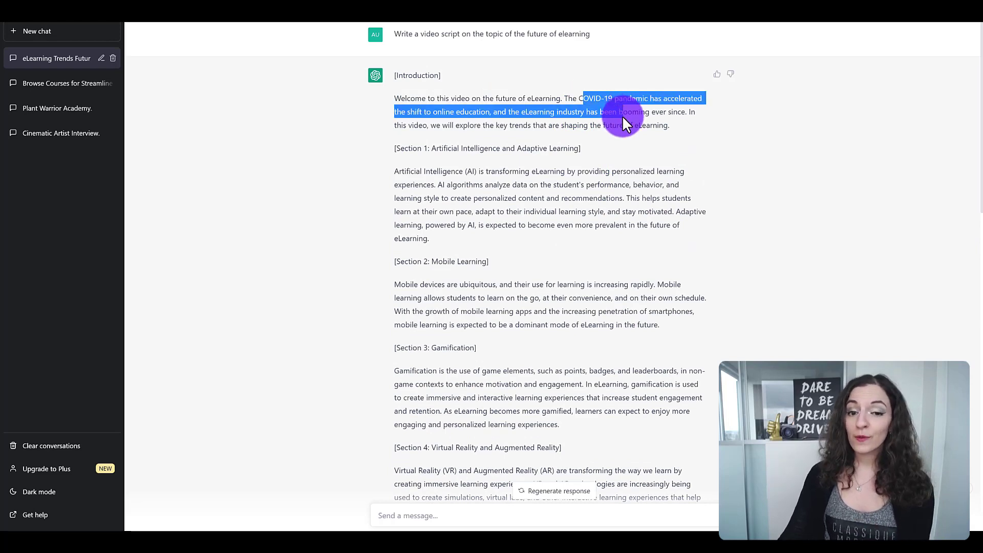
pyautogui.click(622, 116)
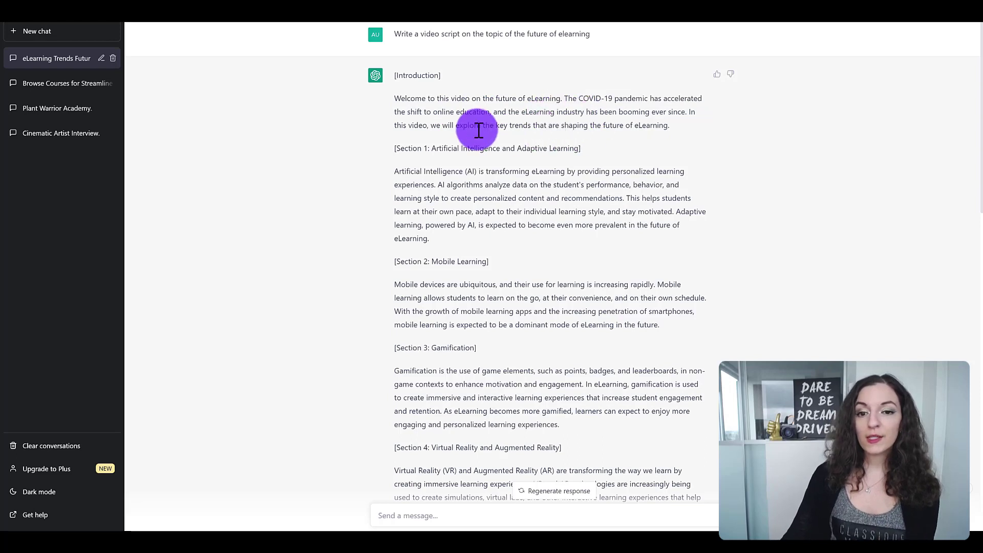
pyautogui.moveTo(463, 125); pyautogui.dragTo(523, 126)
pyautogui.click(362, 135)
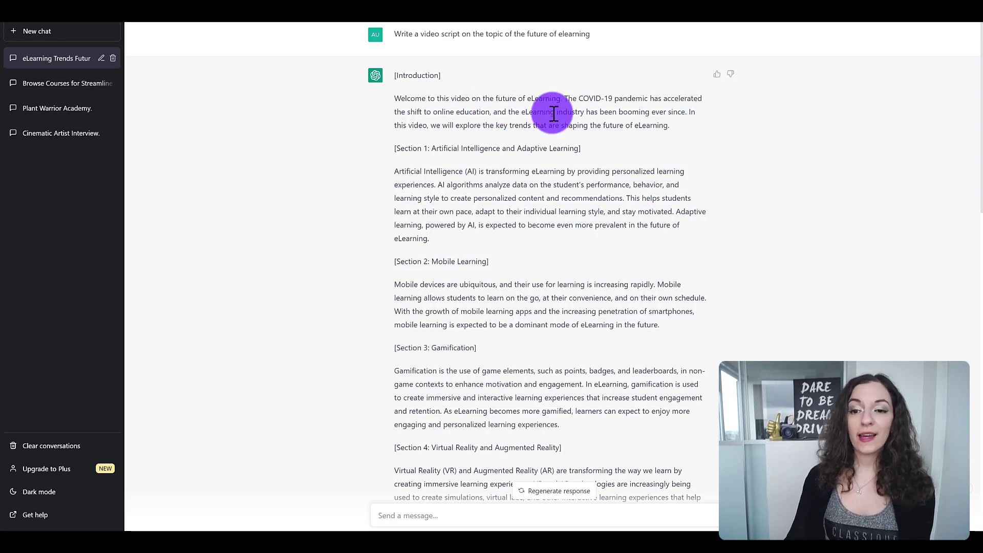
pyautogui.moveTo(539, 99); pyautogui.dragTo(604, 110)
pyautogui.click(604, 113)
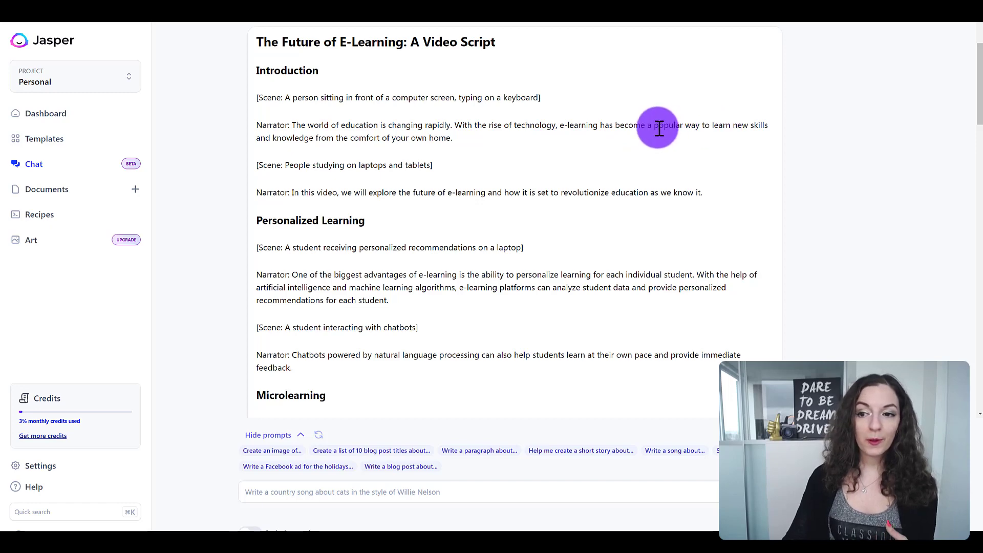
pyautogui.moveTo(656, 126); pyautogui.dragTo(673, 134)
pyautogui.click(360, 137)
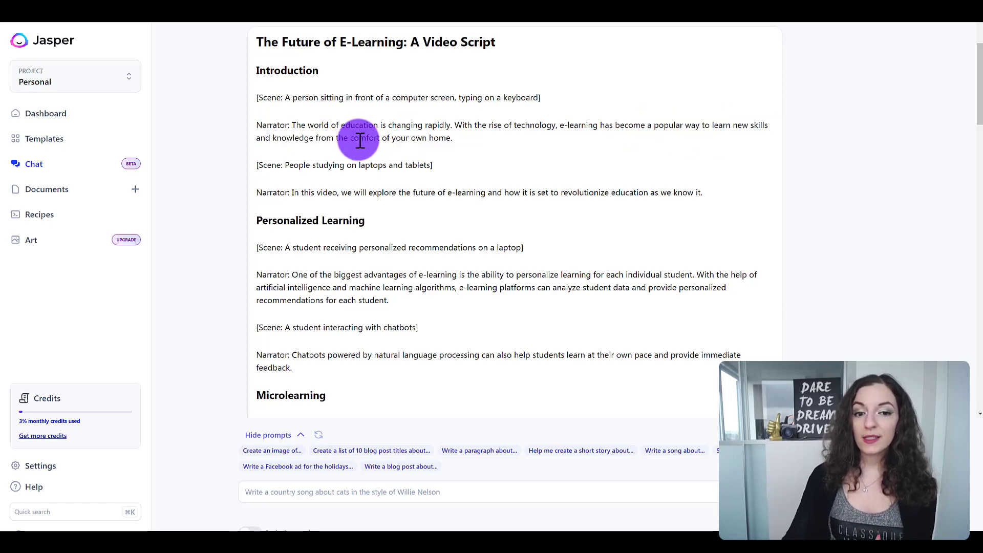
pyautogui.moveTo(314, 125); pyautogui.dragTo(454, 126)
pyautogui.click(454, 126)
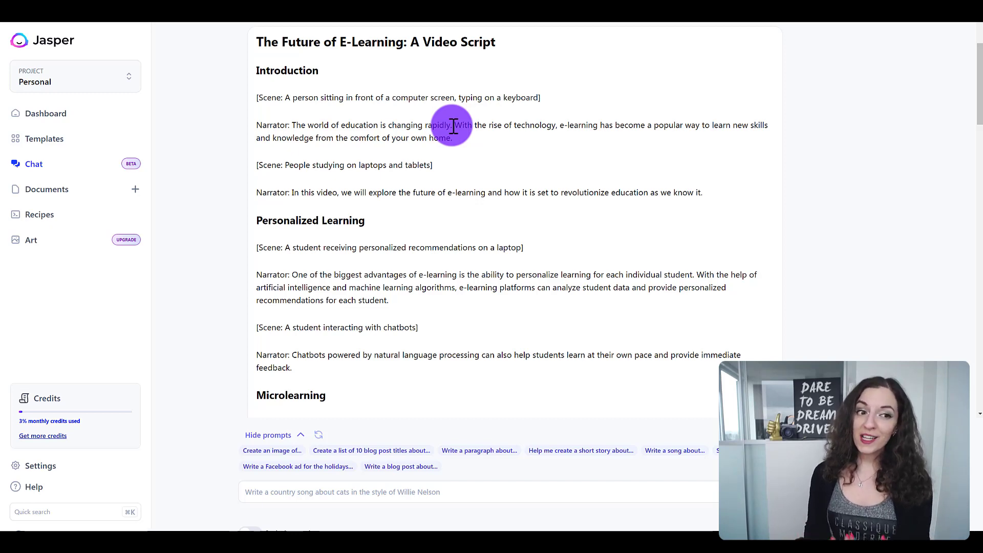
pyautogui.moveTo(258, 98); pyautogui.dragTo(340, 241)
pyautogui.click(340, 269)
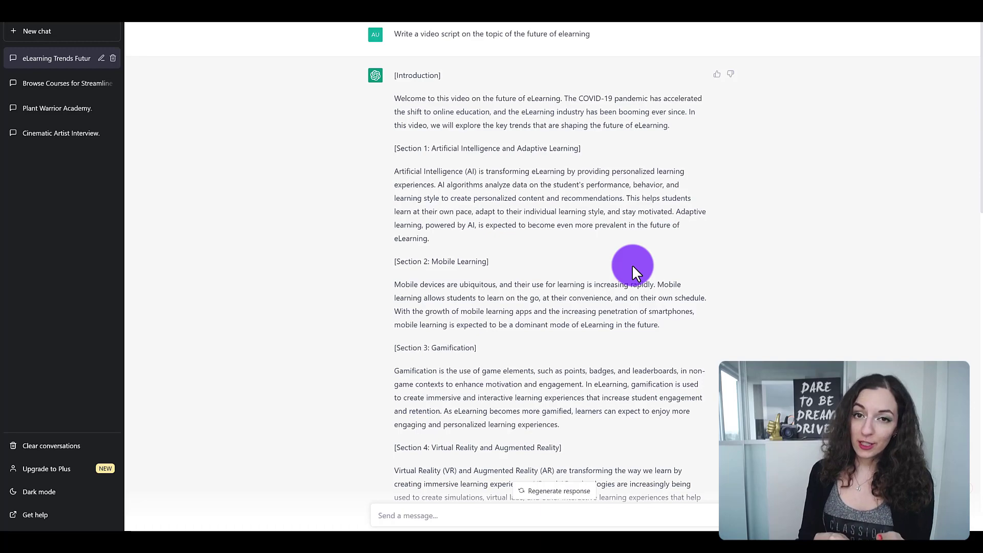
pyautogui.scroll(-6, 478, 209)
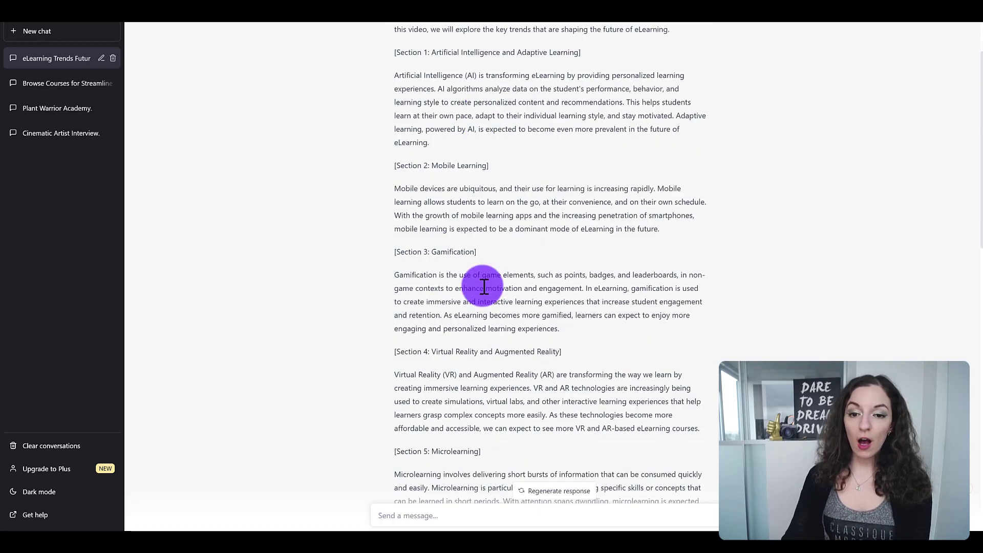
pyautogui.scroll(-4, 482, 282)
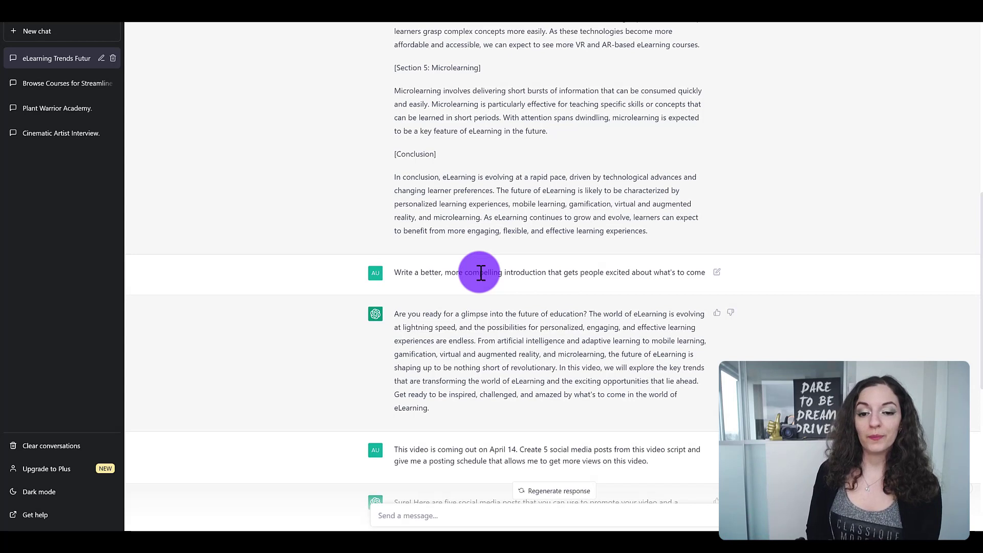
pyautogui.moveTo(421, 272); pyautogui.dragTo(629, 276)
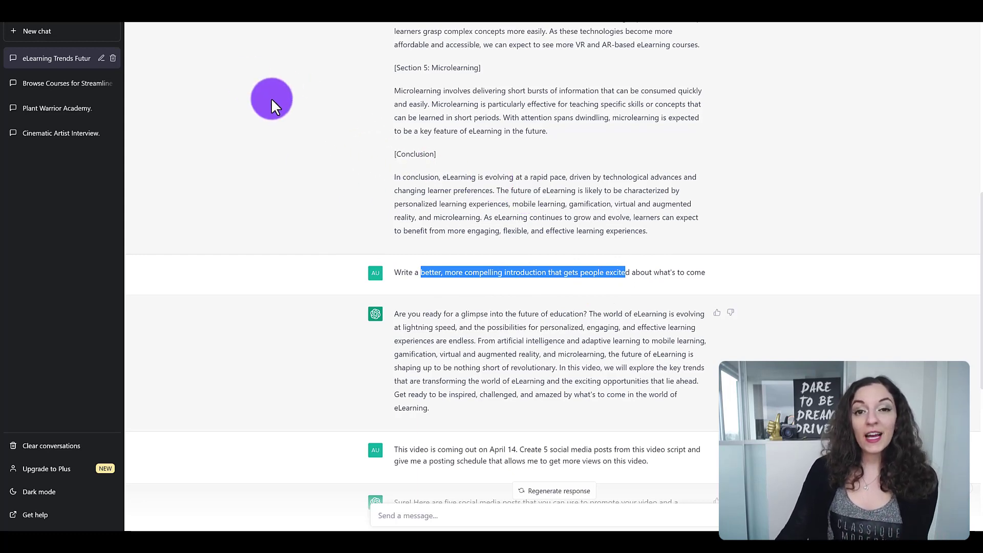
pyautogui.click(398, 260)
pyautogui.scroll(-2, 461, 317)
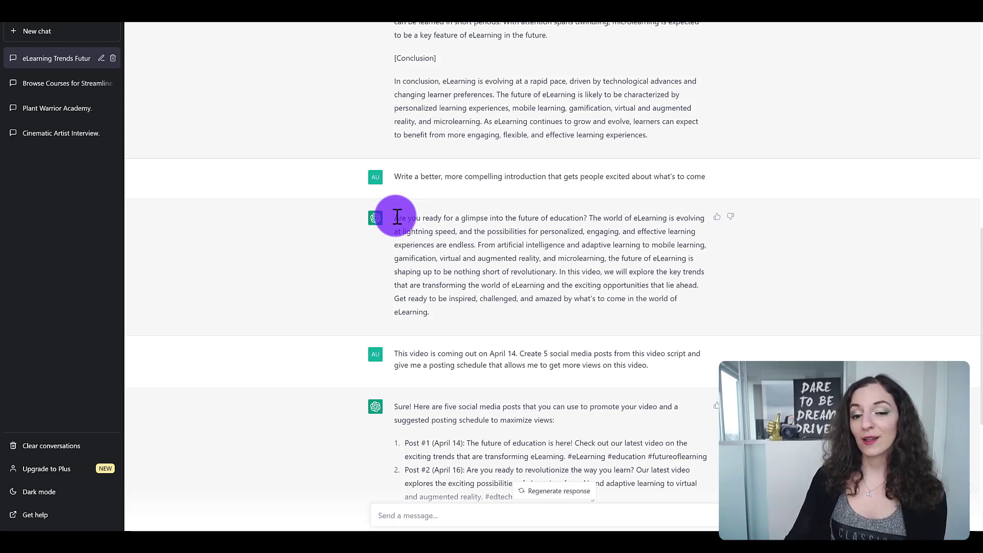
pyautogui.moveTo(397, 218); pyautogui.dragTo(477, 257)
pyautogui.click(588, 217)
pyautogui.click(509, 279)
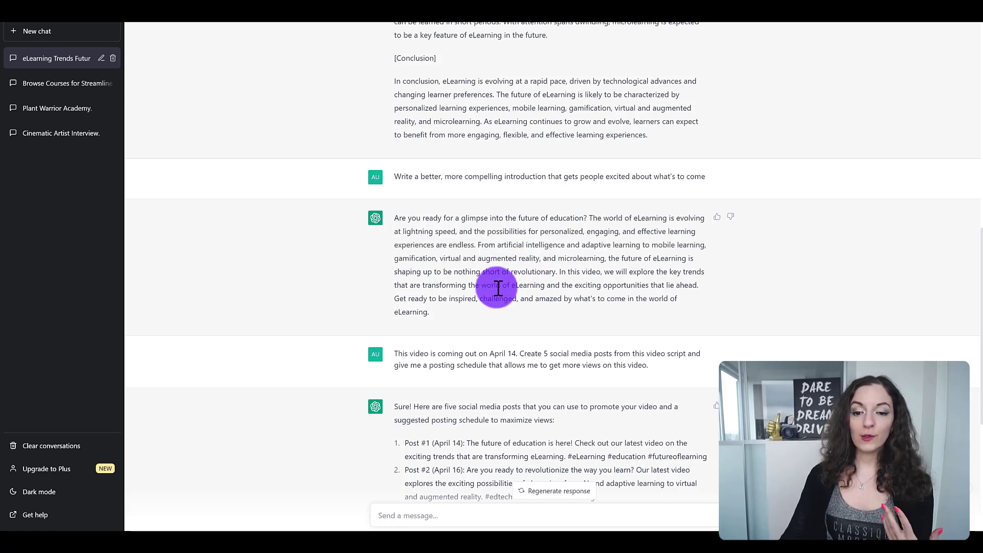
pyautogui.moveTo(400, 299); pyautogui.dragTo(439, 309)
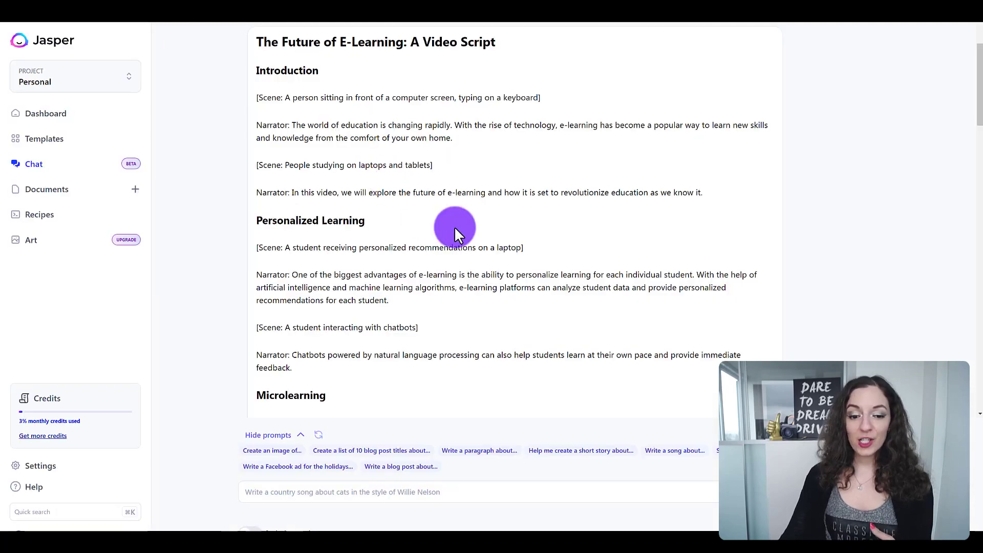
pyautogui.scroll(-3, 447, 224)
pyautogui.scroll(-12, 446, 224)
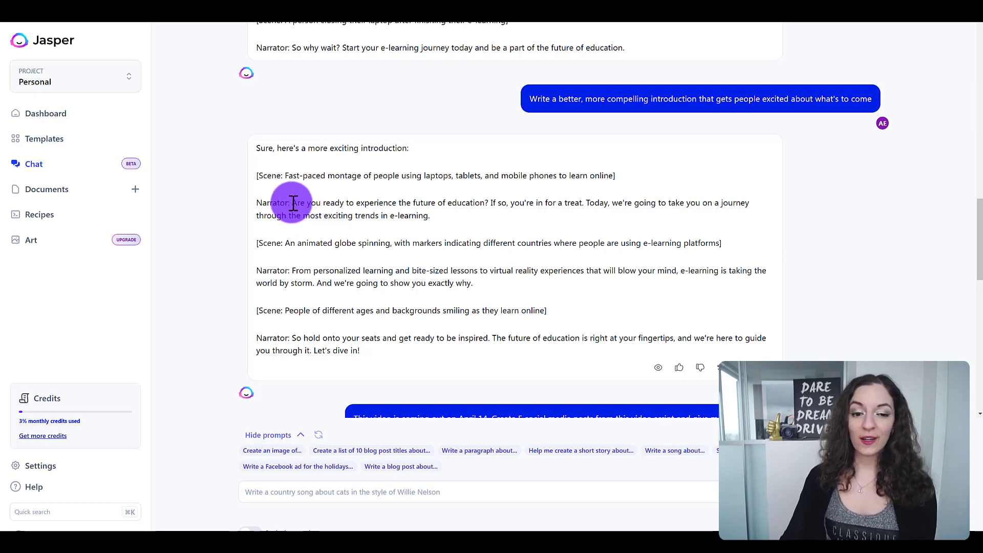
pyautogui.moveTo(291, 203); pyautogui.dragTo(489, 210)
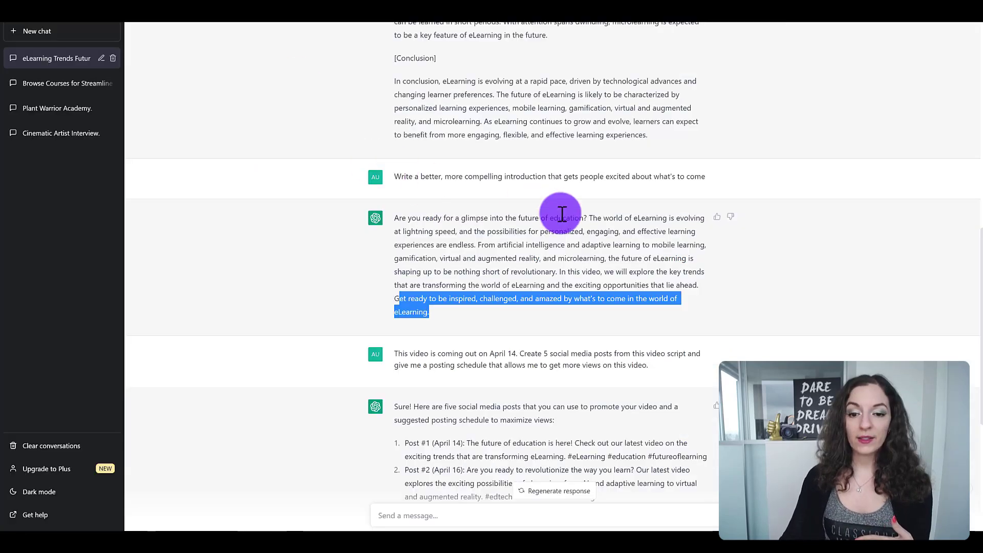
pyautogui.click(458, 215)
pyautogui.moveTo(587, 219); pyautogui.dragTo(482, 248)
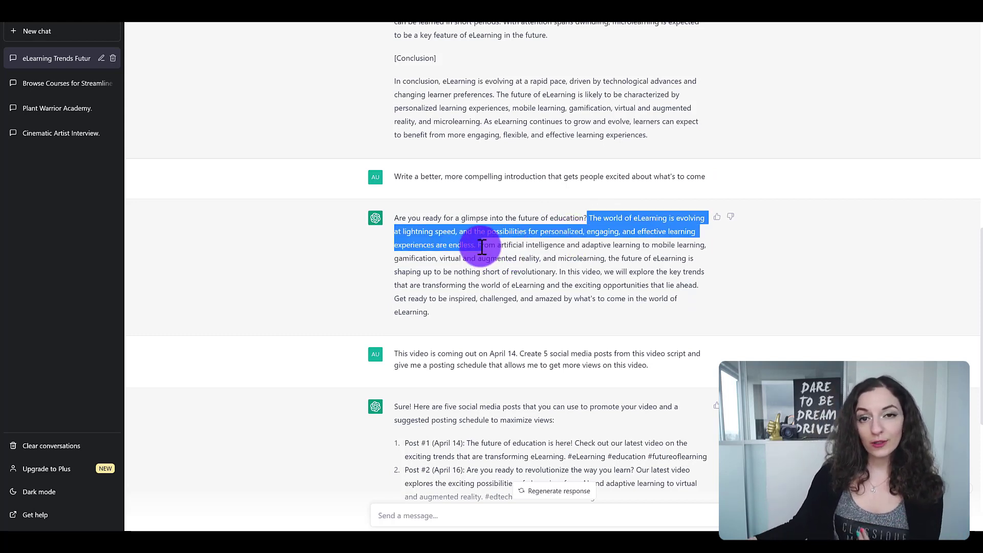
pyautogui.click(503, 252)
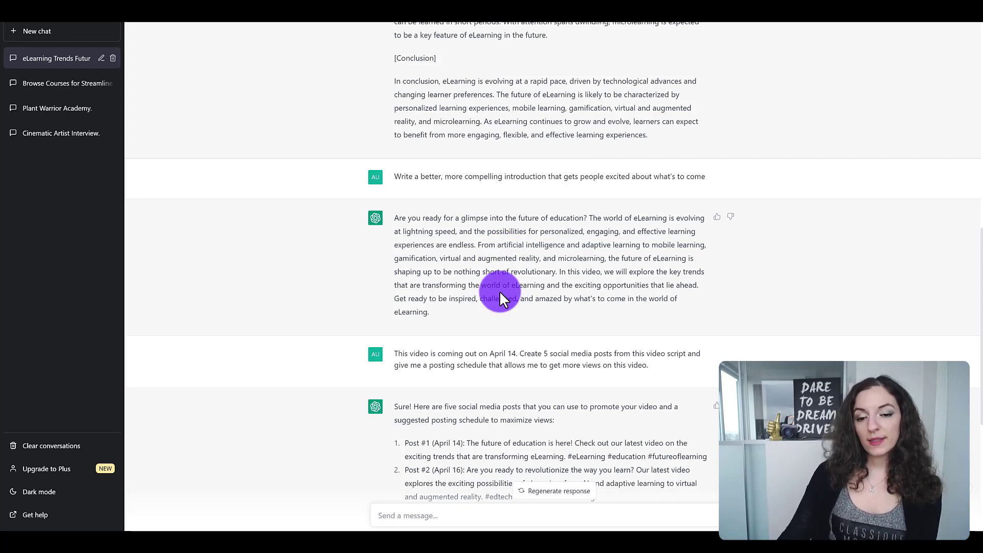
pyautogui.scroll(-2, 505, 262)
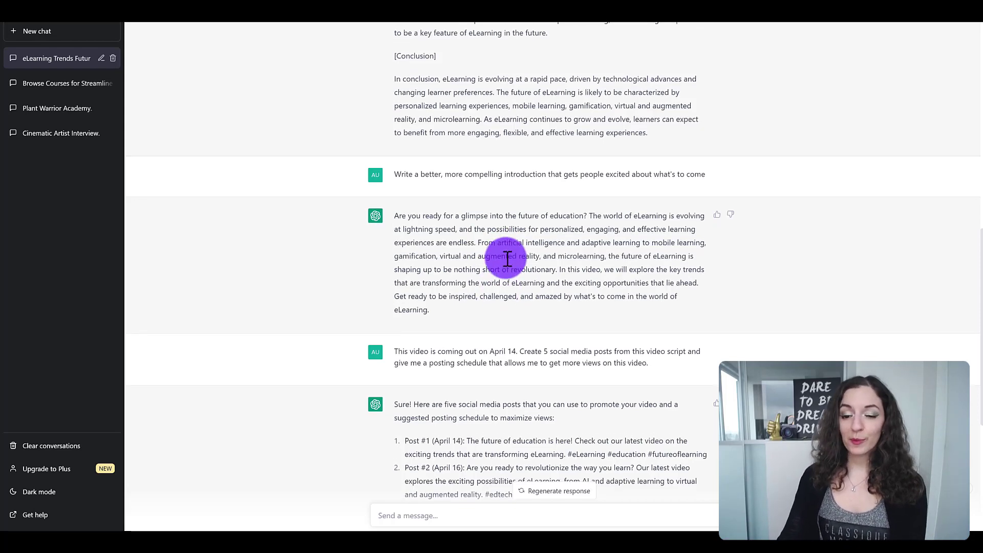
pyautogui.scroll(-1, 506, 261)
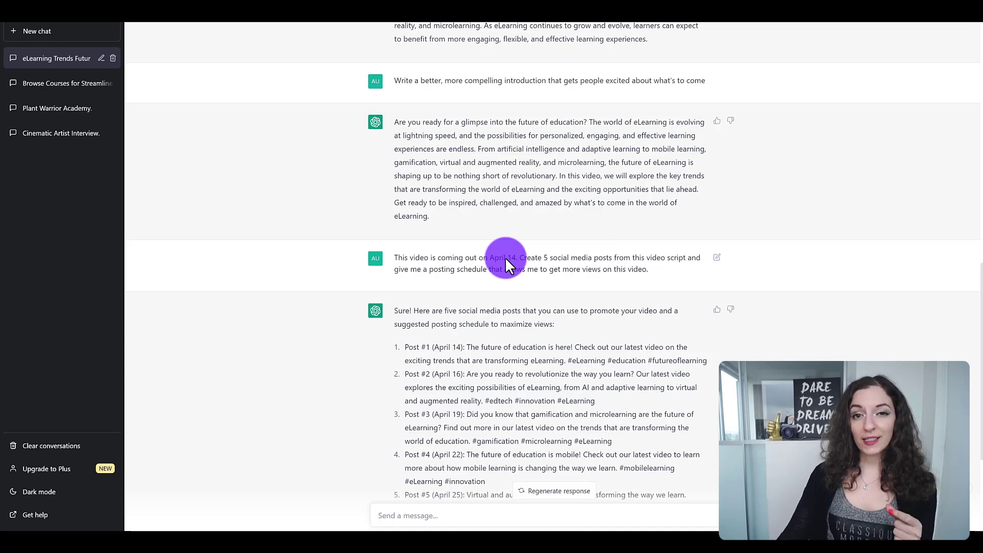
pyautogui.scroll(-5, 481, 235)
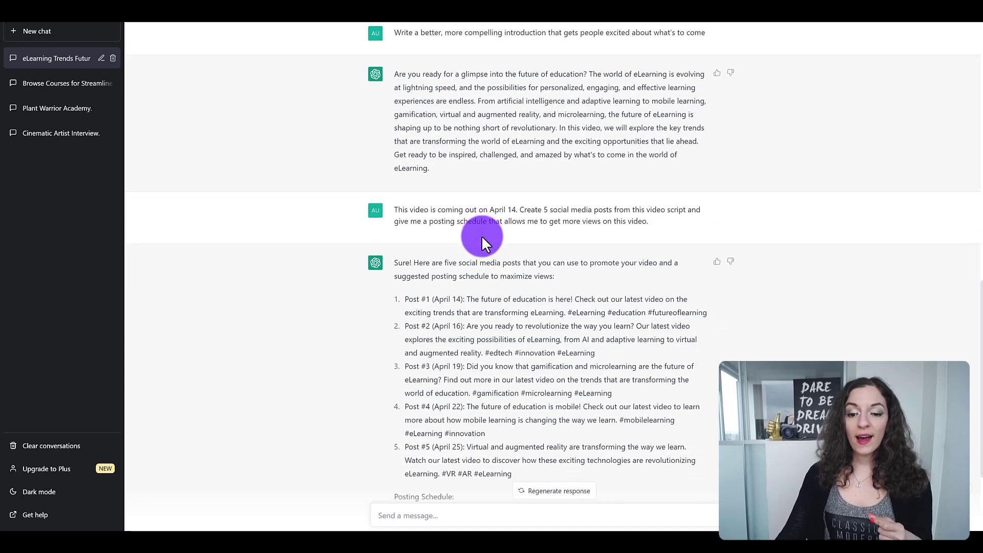
pyautogui.scroll(-2, 483, 225)
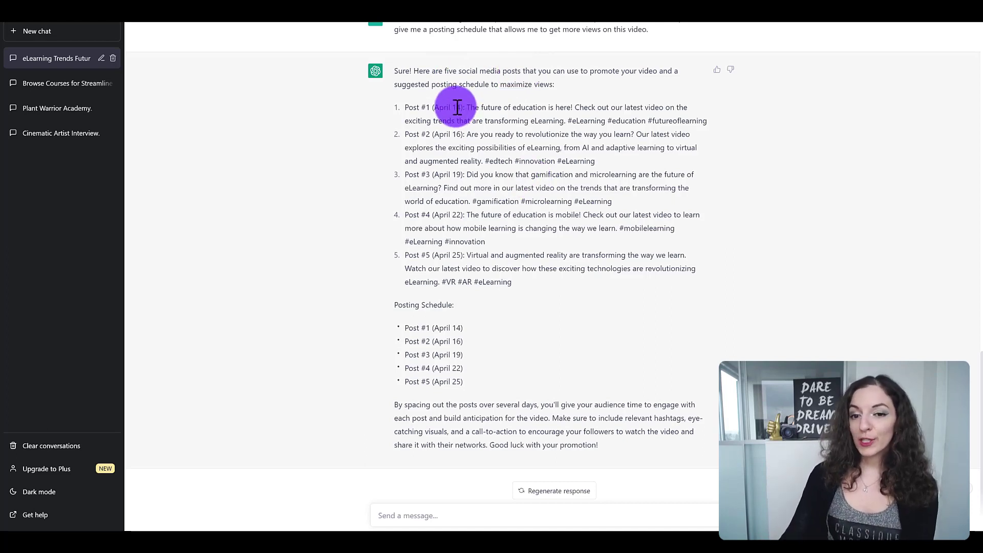
pyautogui.moveTo(468, 107); pyautogui.dragTo(700, 133)
pyautogui.click(694, 132)
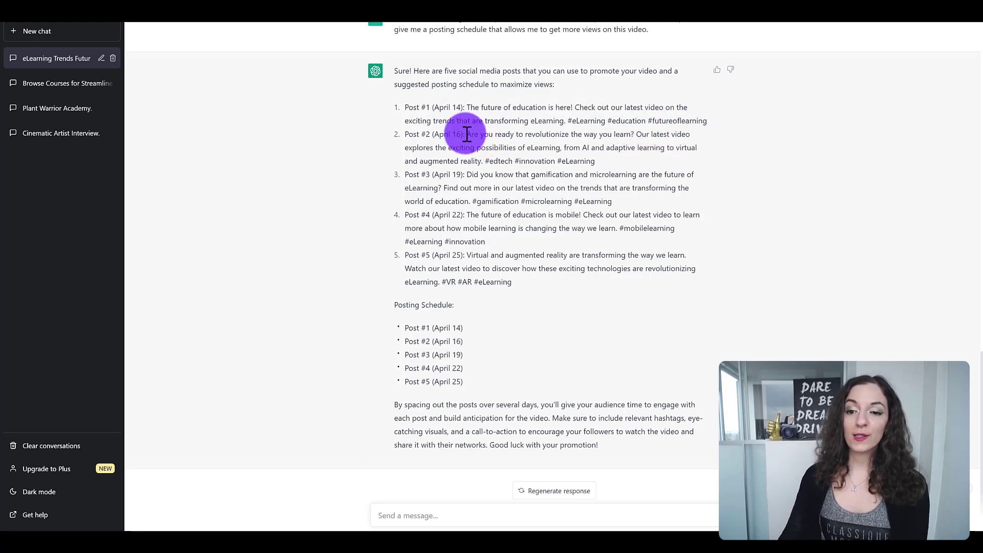
pyautogui.moveTo(467, 134); pyautogui.dragTo(635, 134)
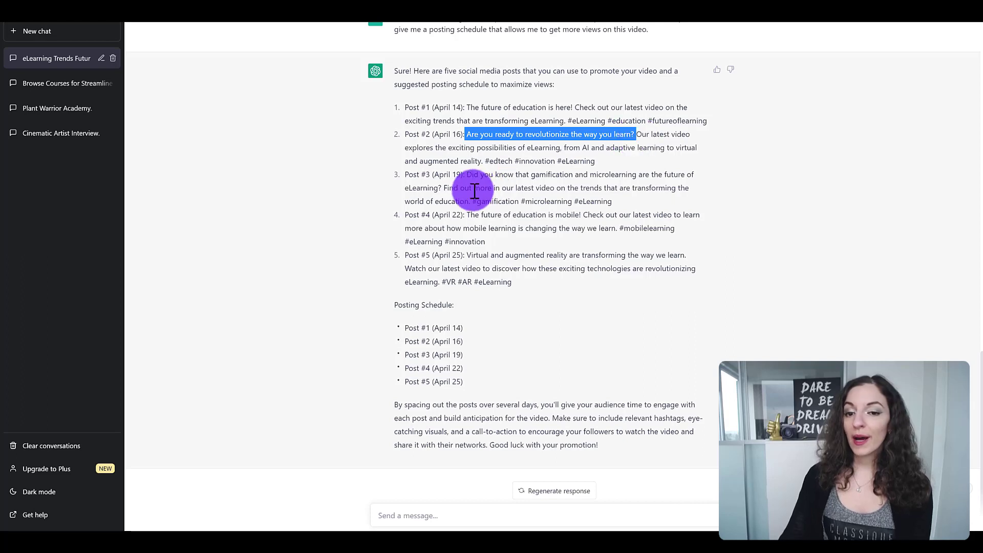
pyautogui.moveTo(468, 178)
pyautogui.mouseDown()
pyautogui.moveTo(658, 176)
pyautogui.moveTo(444, 188)
pyautogui.moveTo(447, 215)
pyautogui.moveTo(466, 175)
pyautogui.mouseUp()
pyautogui.click(481, 215)
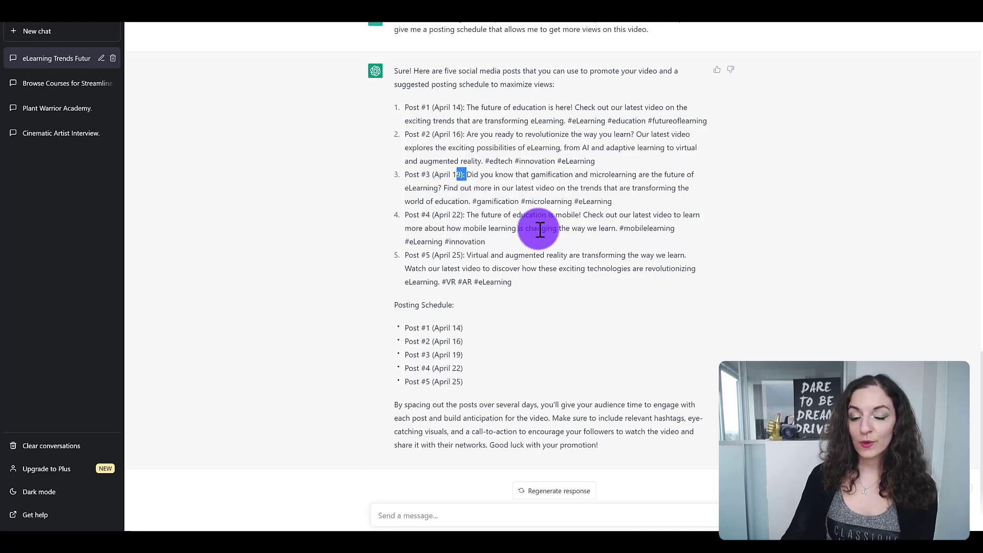
pyautogui.moveTo(467, 175); pyautogui.dragTo(449, 188)
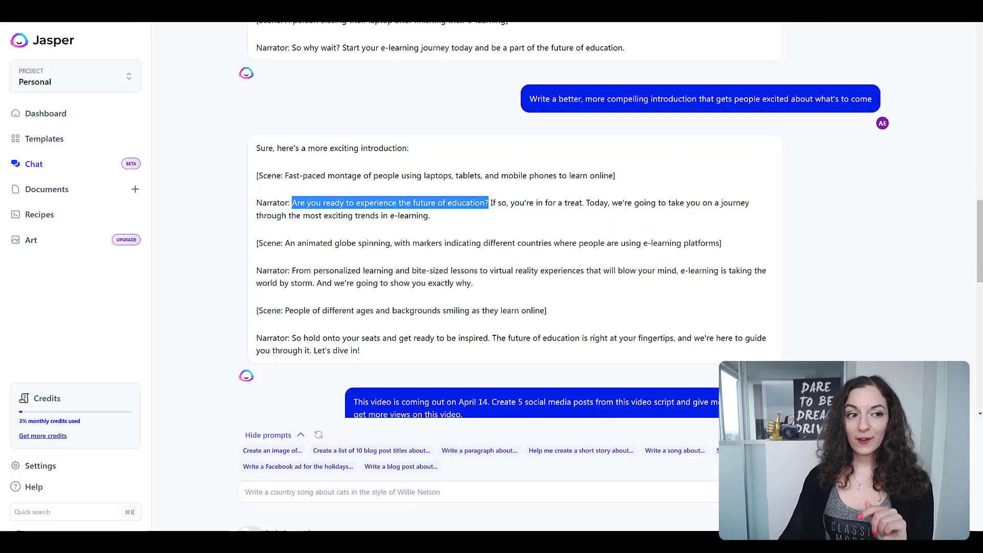
pyautogui.scroll(-7, 587, 285)
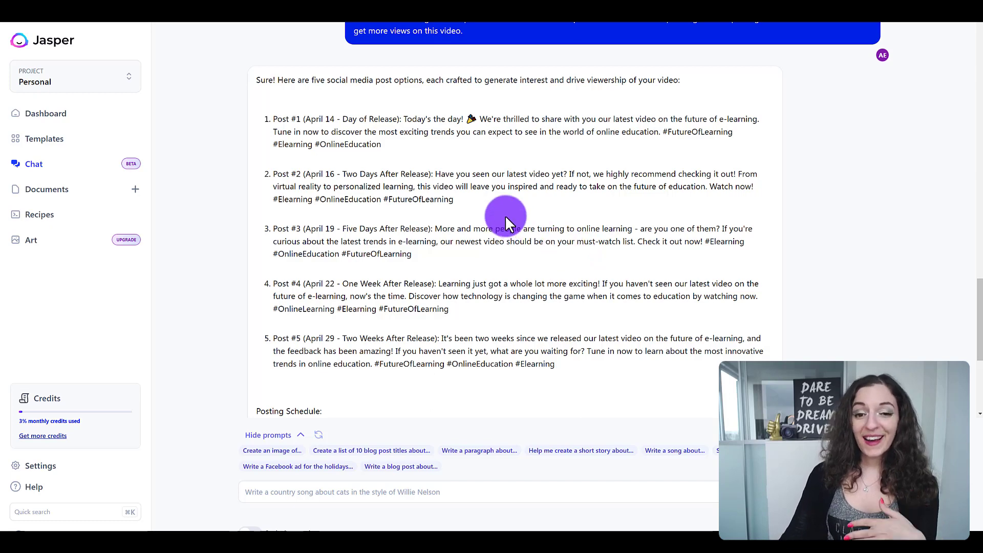
pyautogui.moveTo(413, 121); pyautogui.dragTo(533, 132)
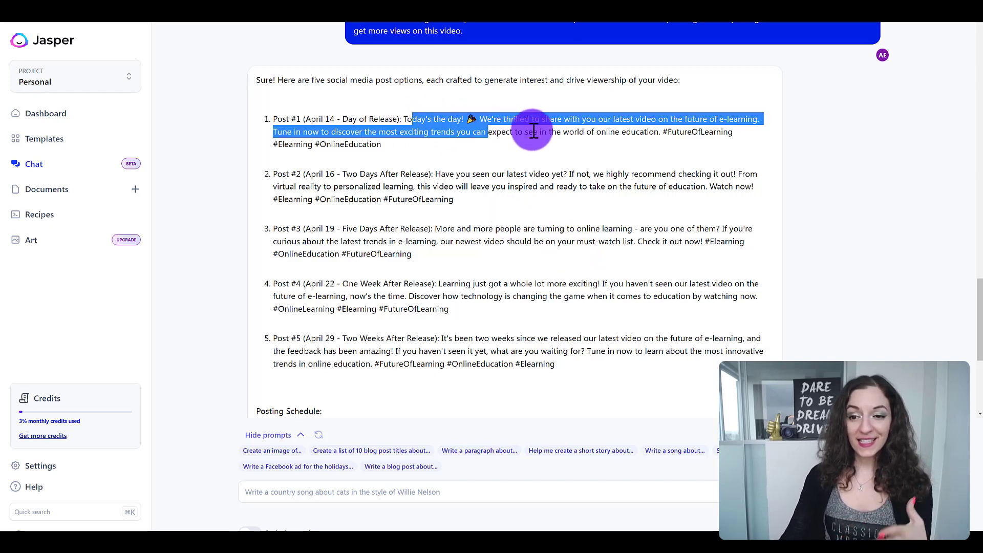
pyautogui.click(345, 125)
pyautogui.scroll(1, 466, 152)
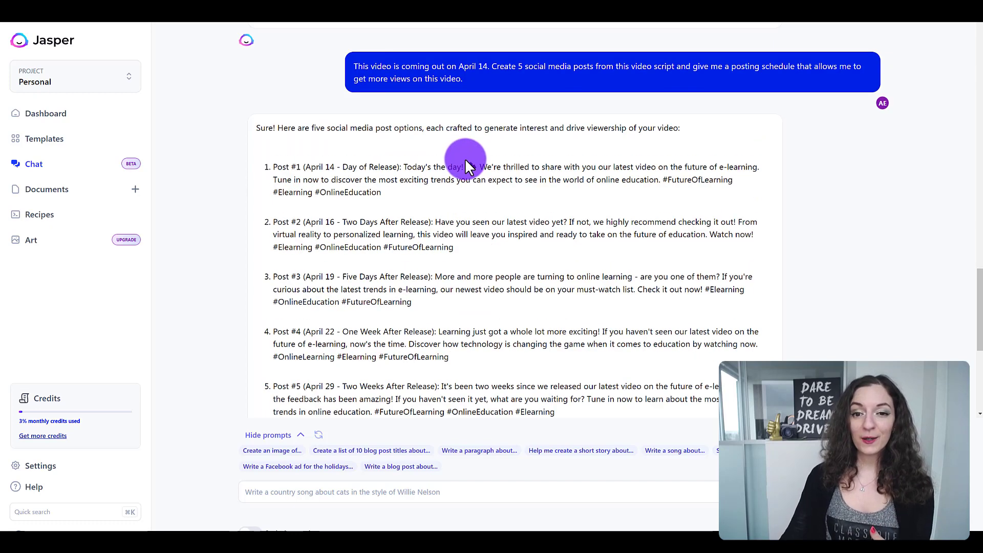
pyautogui.moveTo(455, 222); pyautogui.dragTo(502, 244)
pyautogui.click(502, 244)
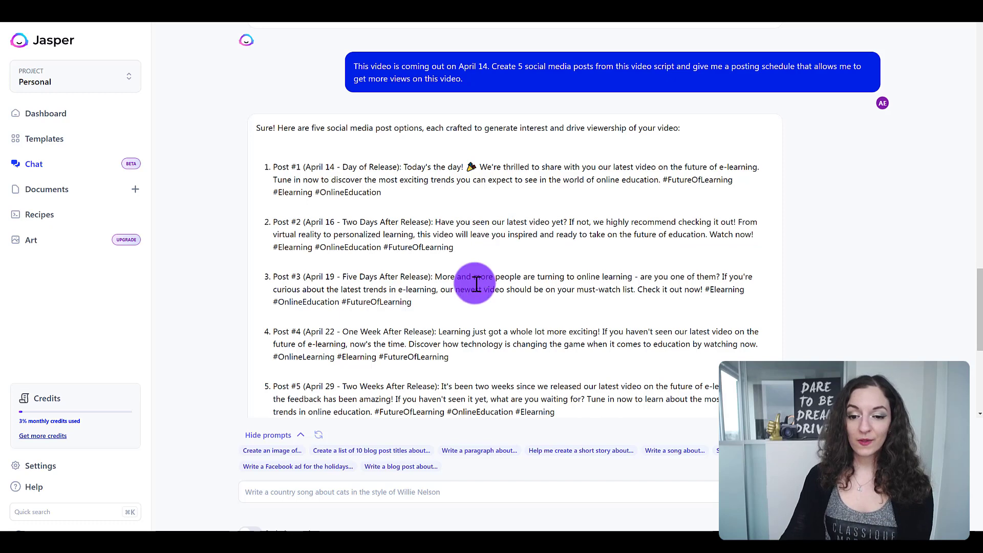
pyautogui.moveTo(473, 283); pyautogui.dragTo(575, 285)
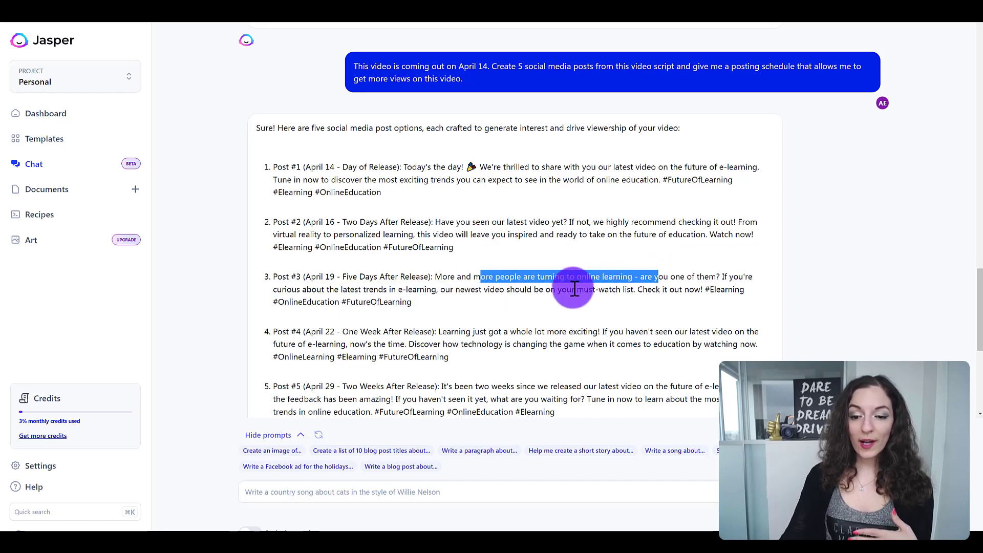
pyautogui.click(549, 309)
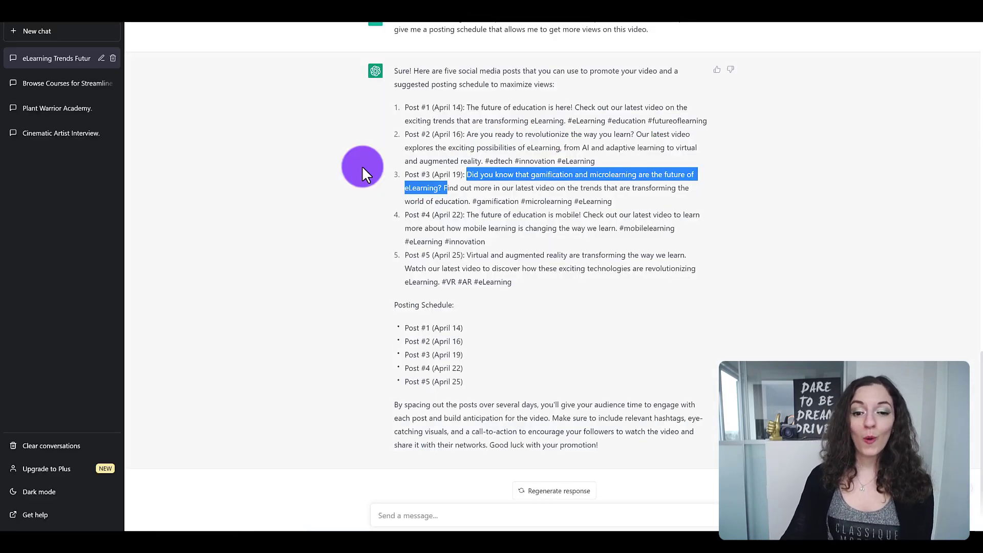
pyautogui.click(500, 187)
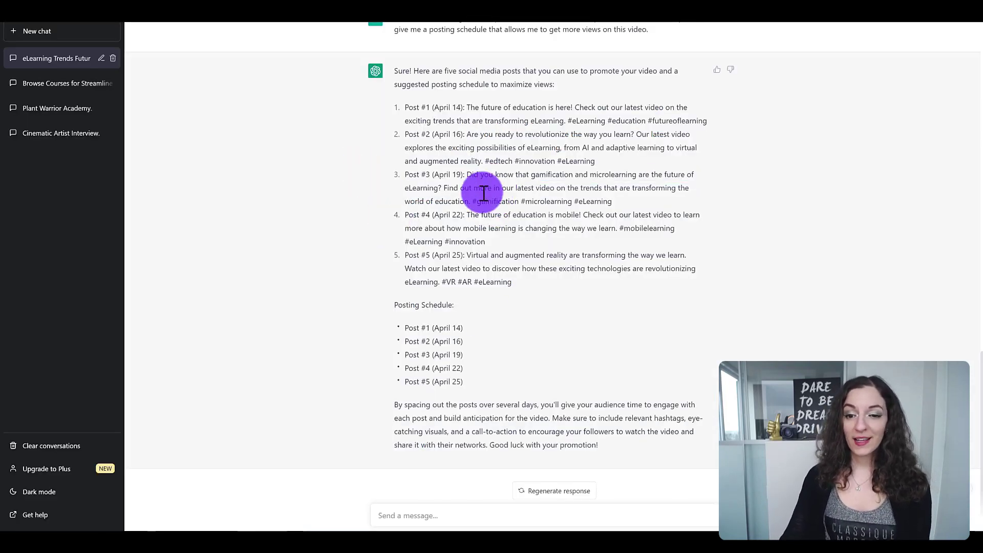
pyautogui.moveTo(484, 191); pyautogui.dragTo(480, 174)
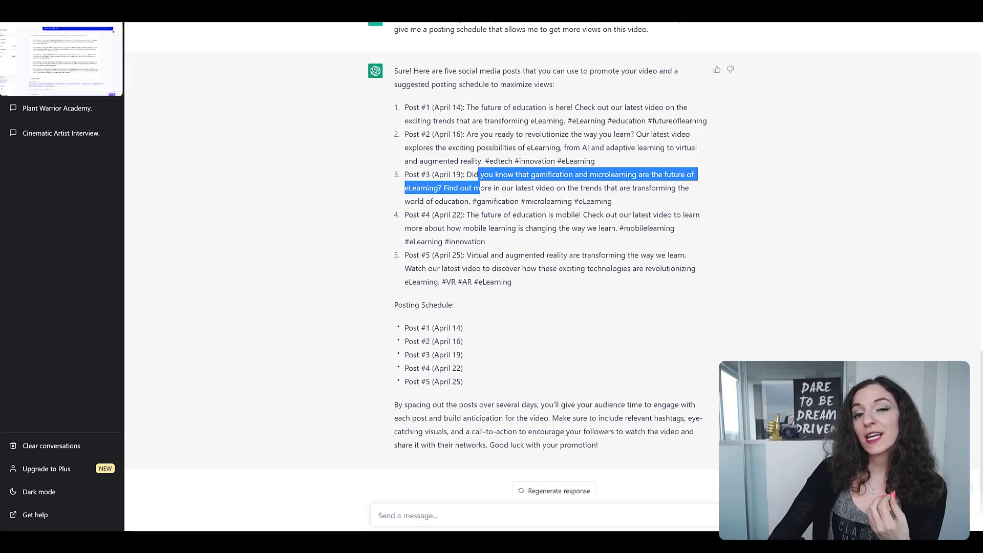
pyautogui.moveTo(466, 175); pyautogui.dragTo(443, 187)
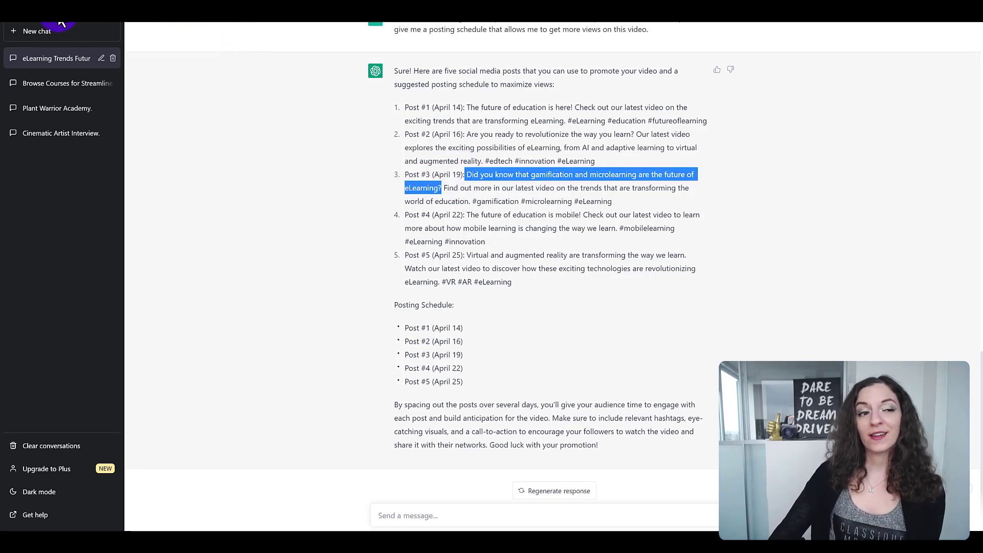
pyautogui.click(190, 152)
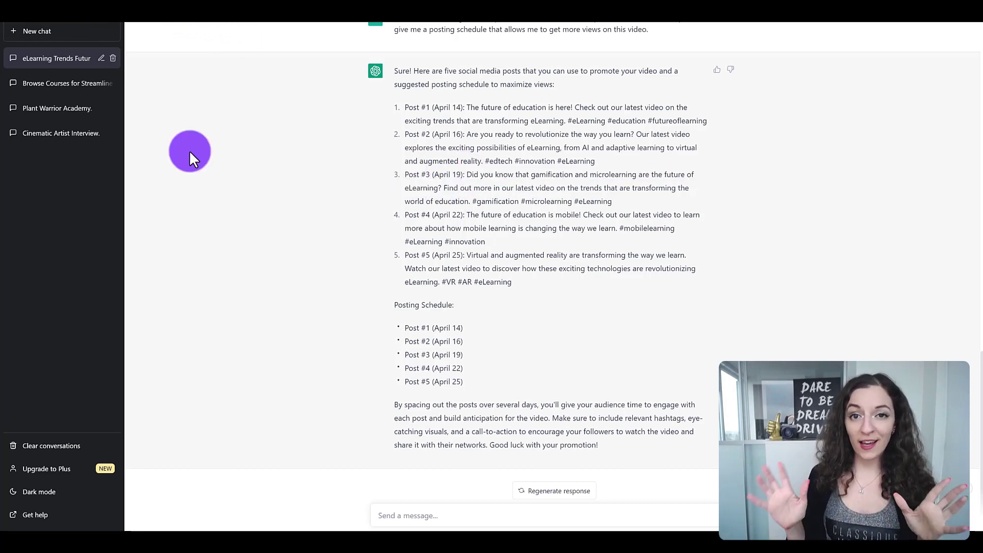